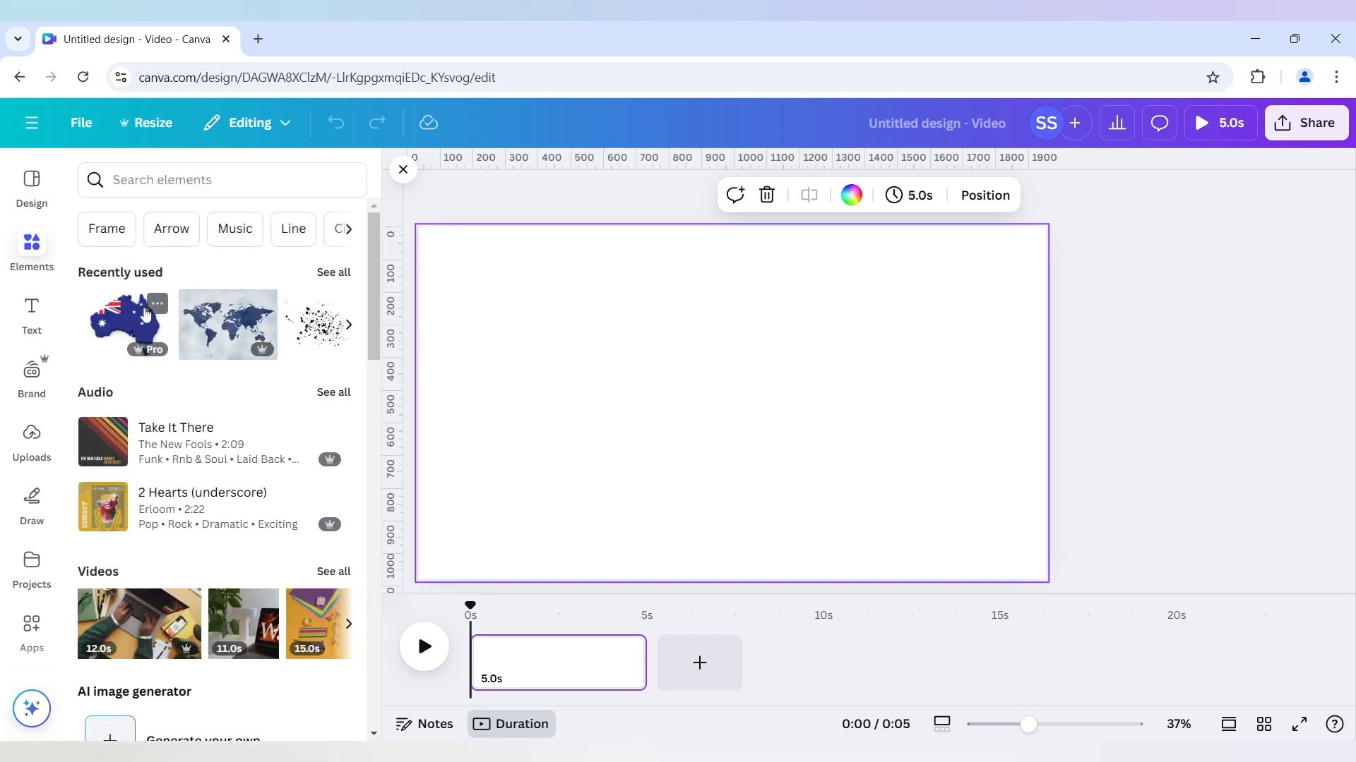
Preview the details of the vintage world map and Australia map images.
mouse_move(268, 349)
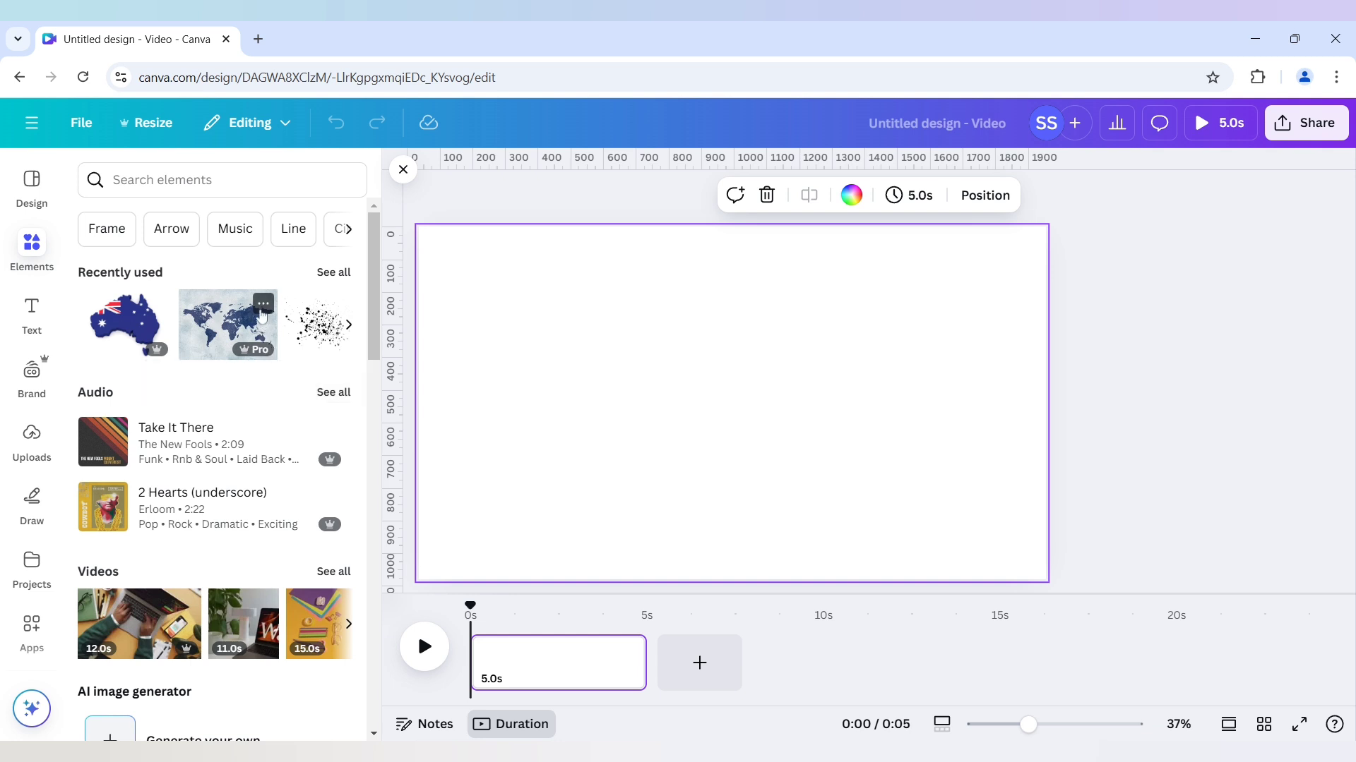
left_click(263, 305)
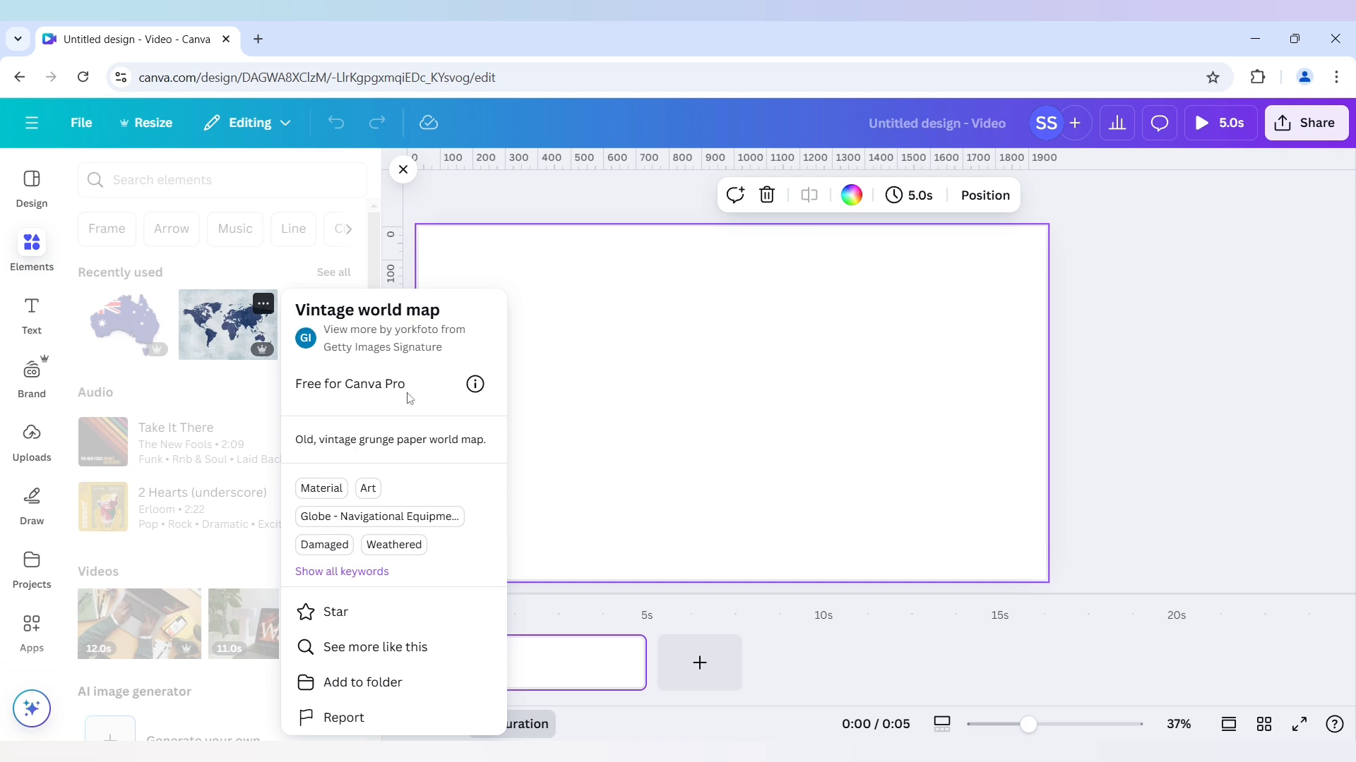
left_click(267, 382)
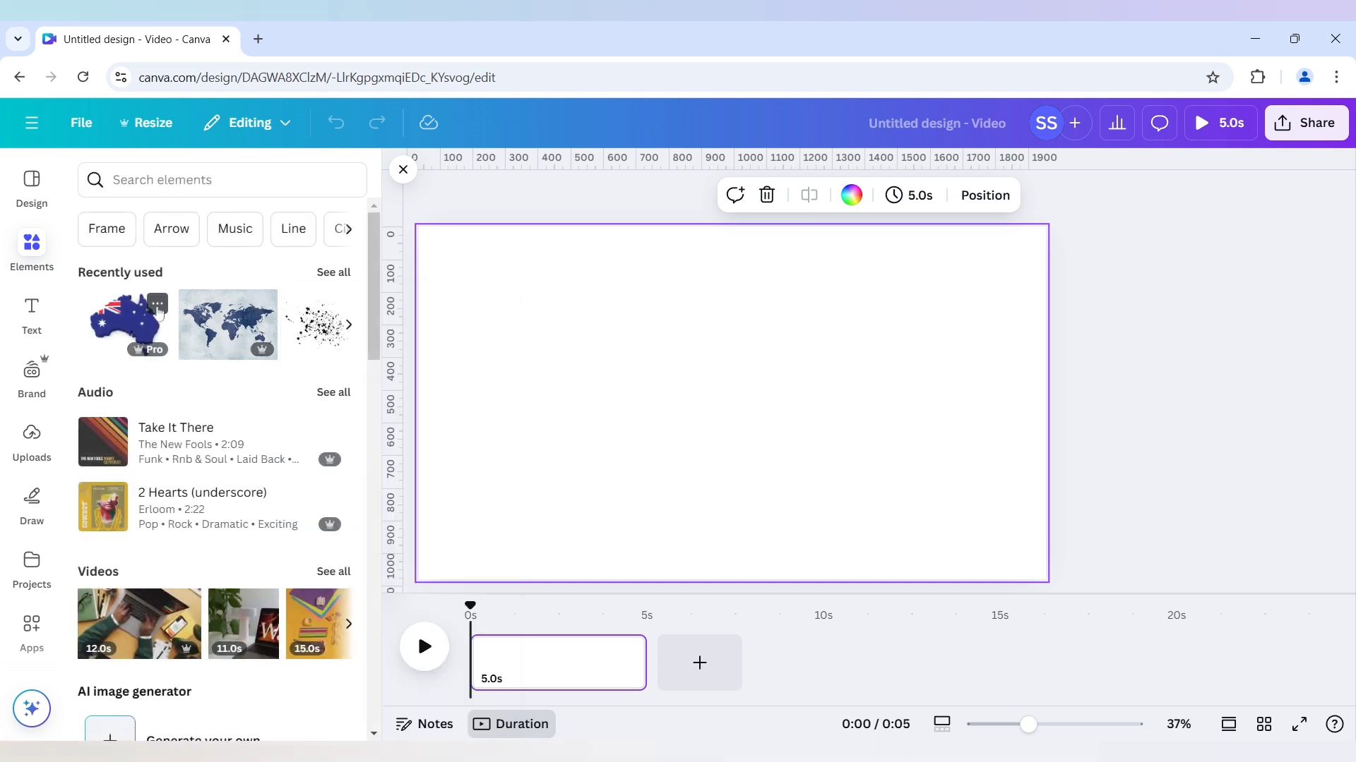
left_click(157, 309)
left_click(245, 283)
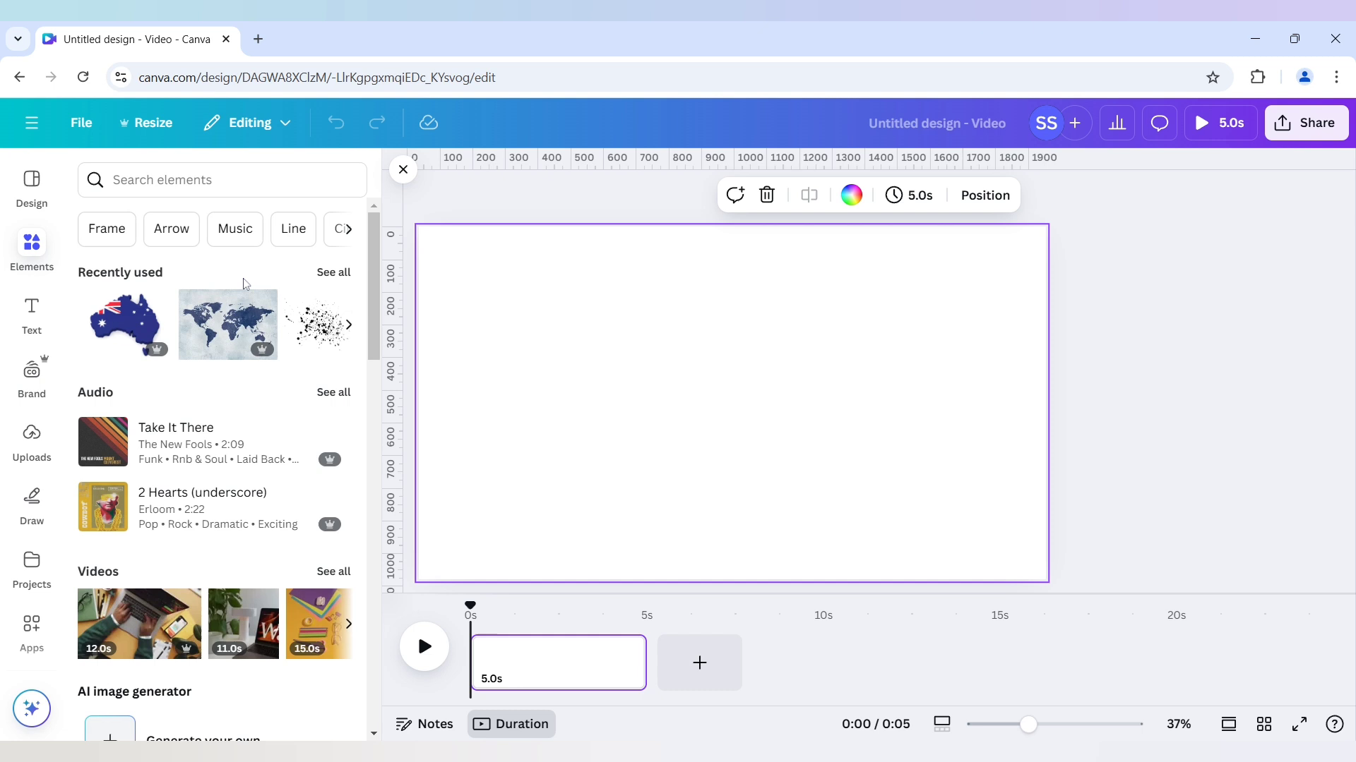
Add the vintage world map to page 1 and stretch it to cover the whole page.
left_click(243, 324)
left_click_drag(692, 413, 576, 381)
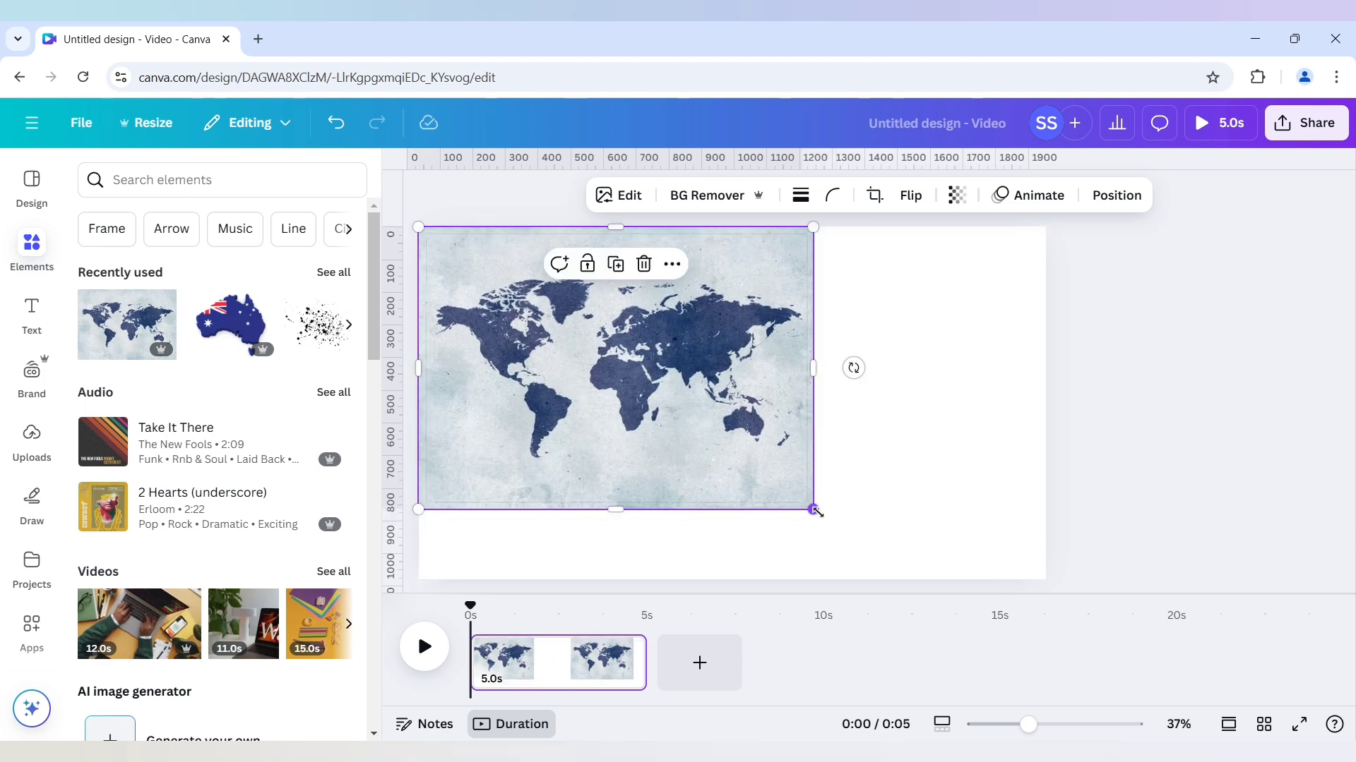
left_click_drag(813, 508, 1095, 646)
left_click_drag(870, 518, 874, 478)
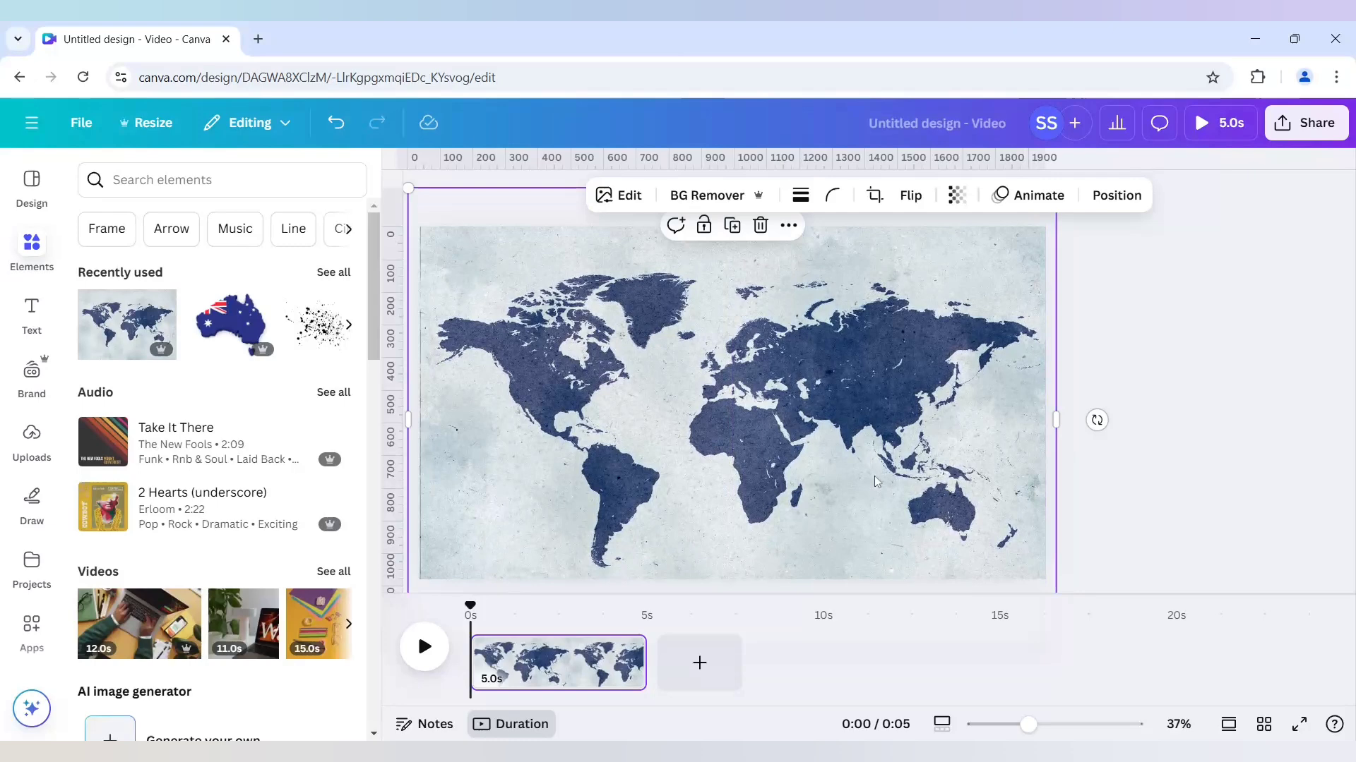
left_click_drag(867, 452, 868, 445)
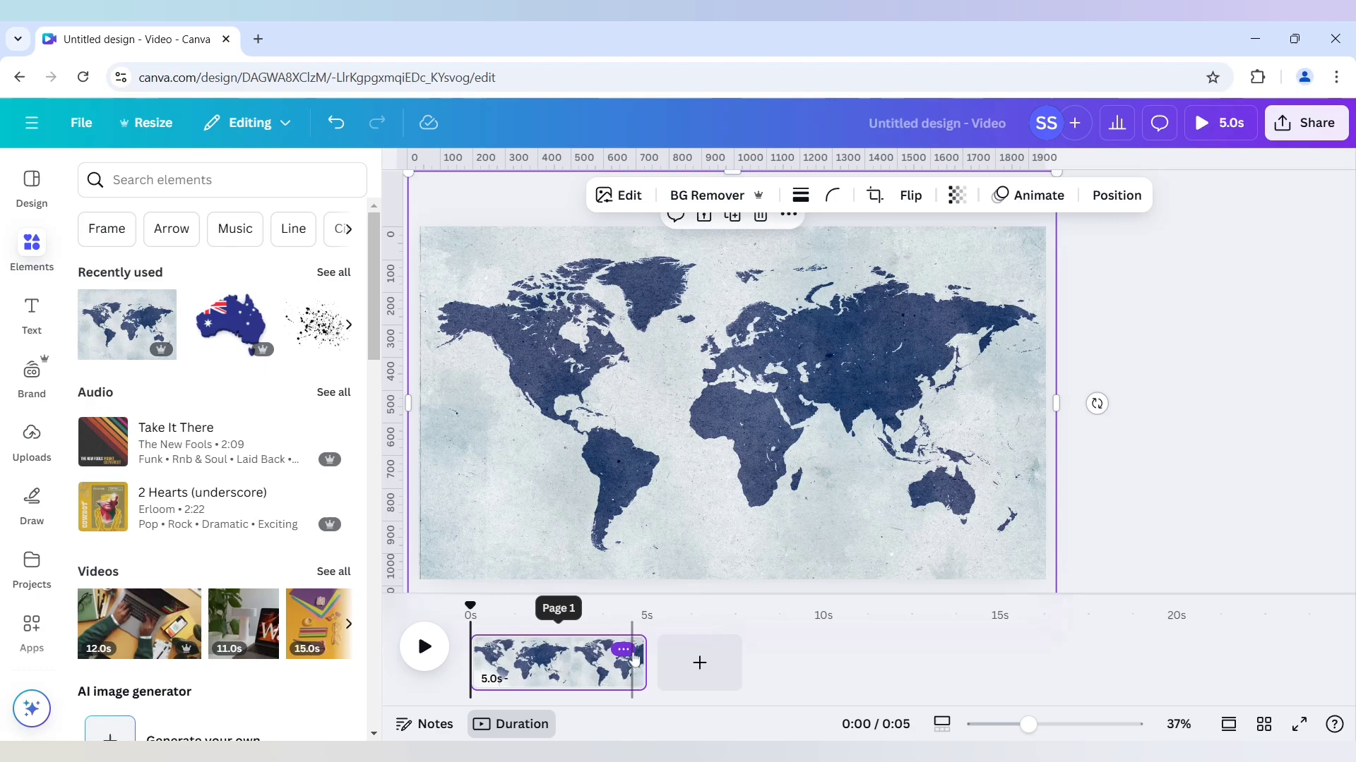
Duplicate the map page and switch to the new second page.
left_click(623, 650)
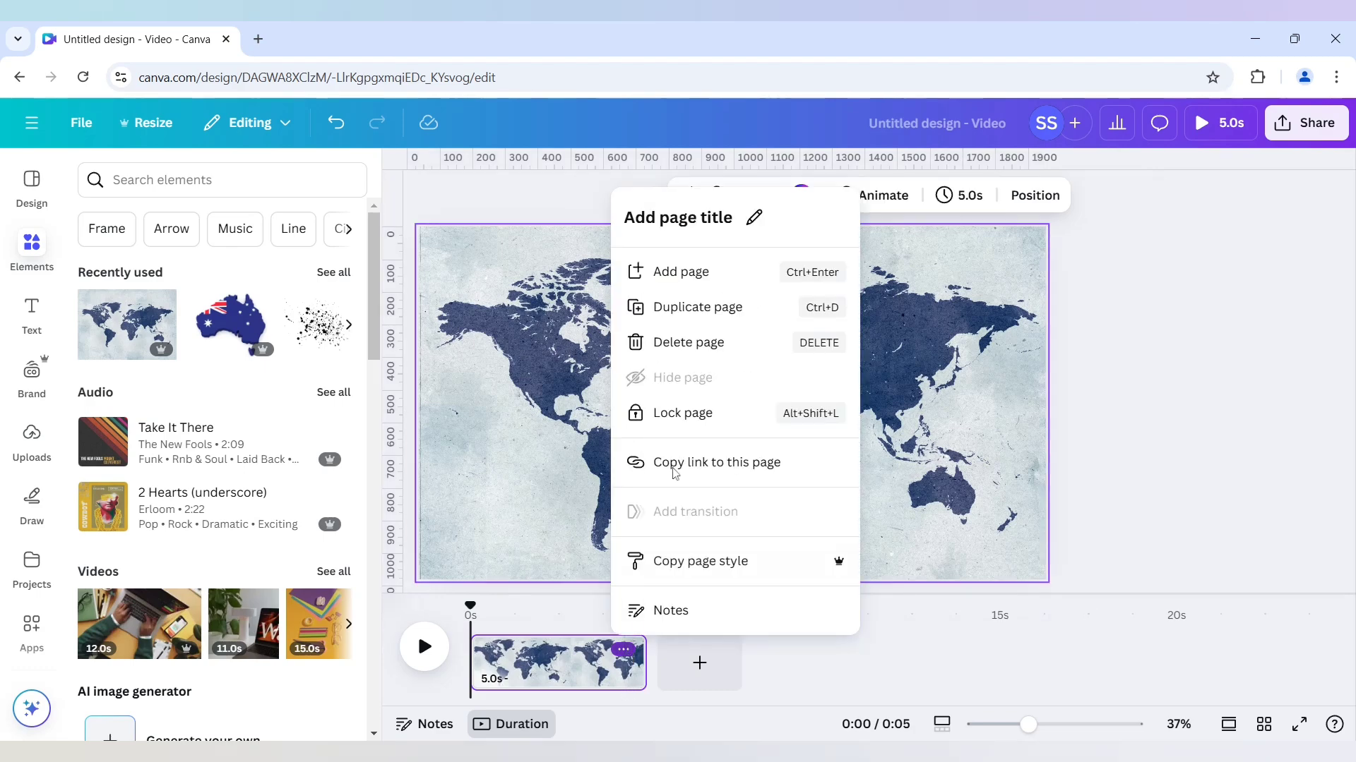
left_click(686, 323)
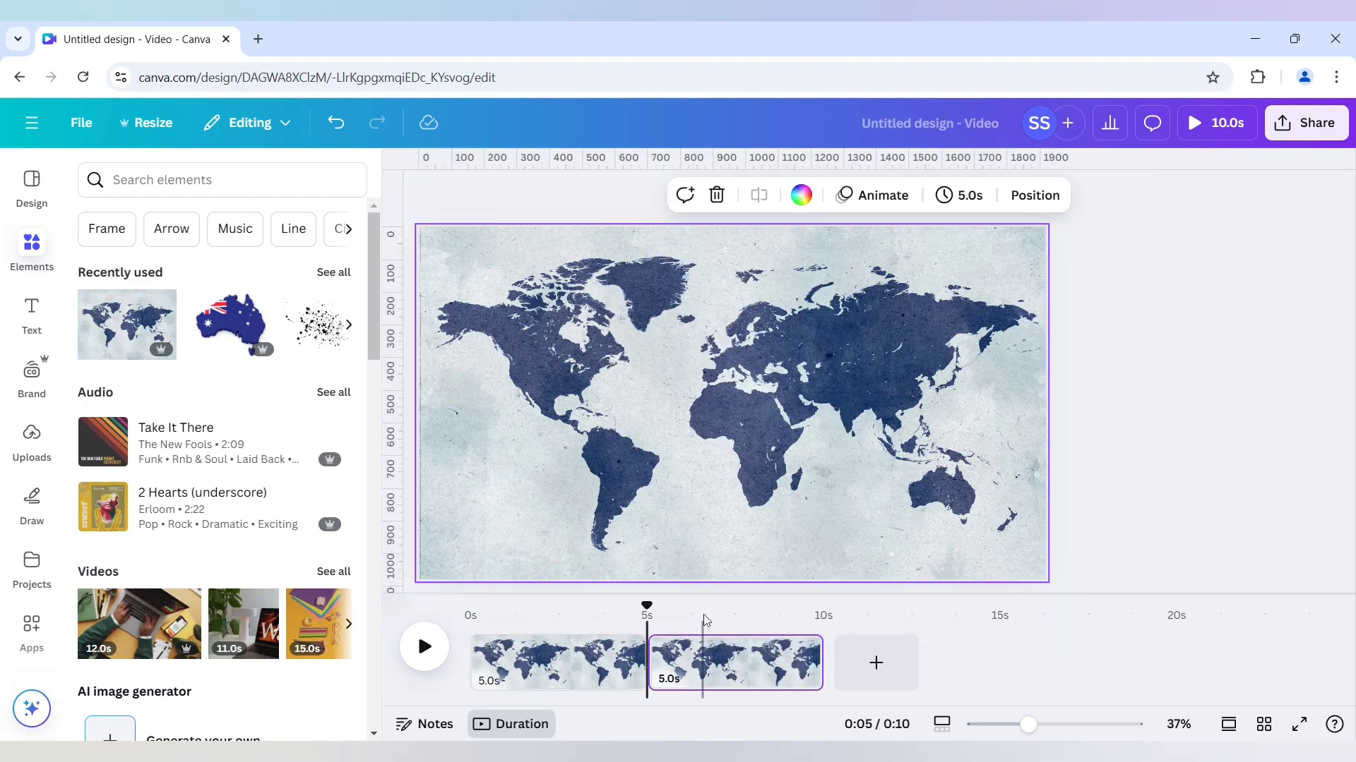
left_click(713, 658)
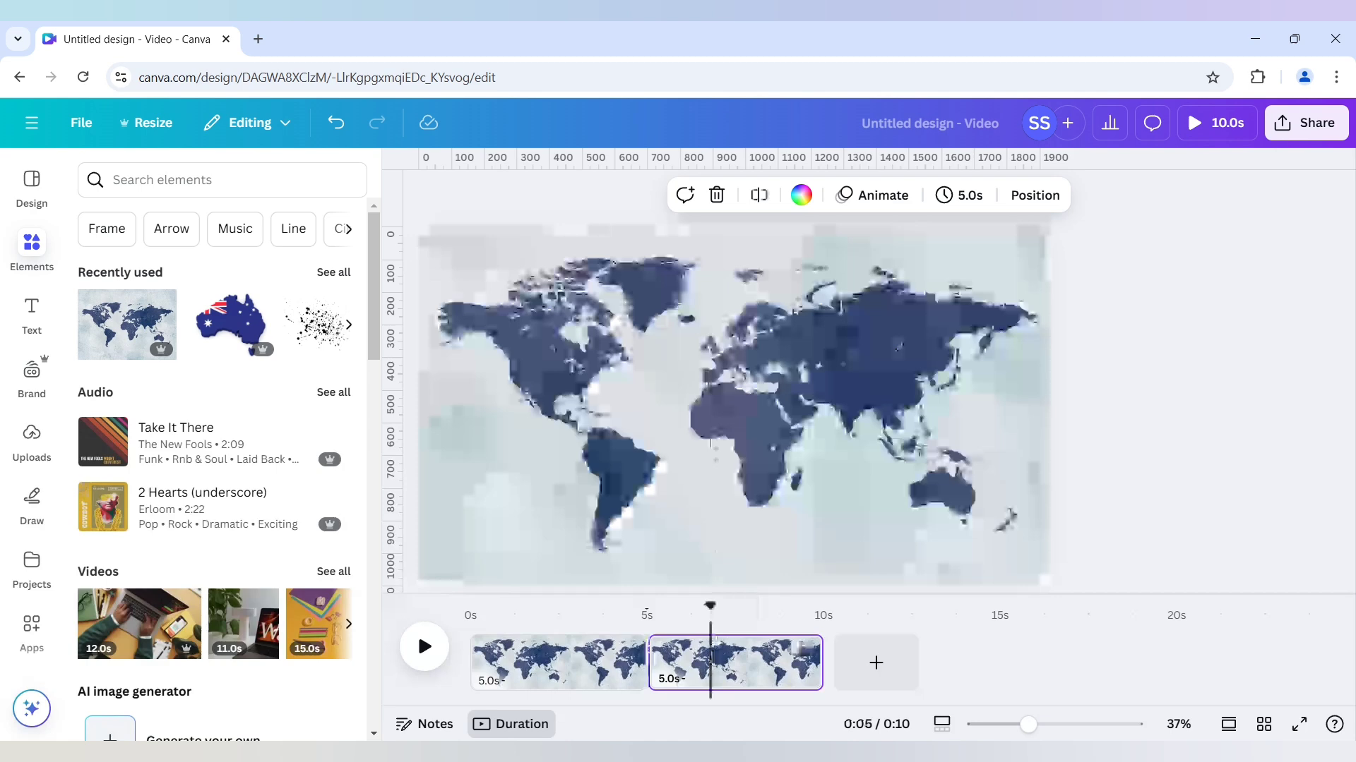
Enlarge page 2's world map far beyond the page so Australia fills the frame.
left_click(711, 443)
left_click_drag(1028, 724, 995, 727)
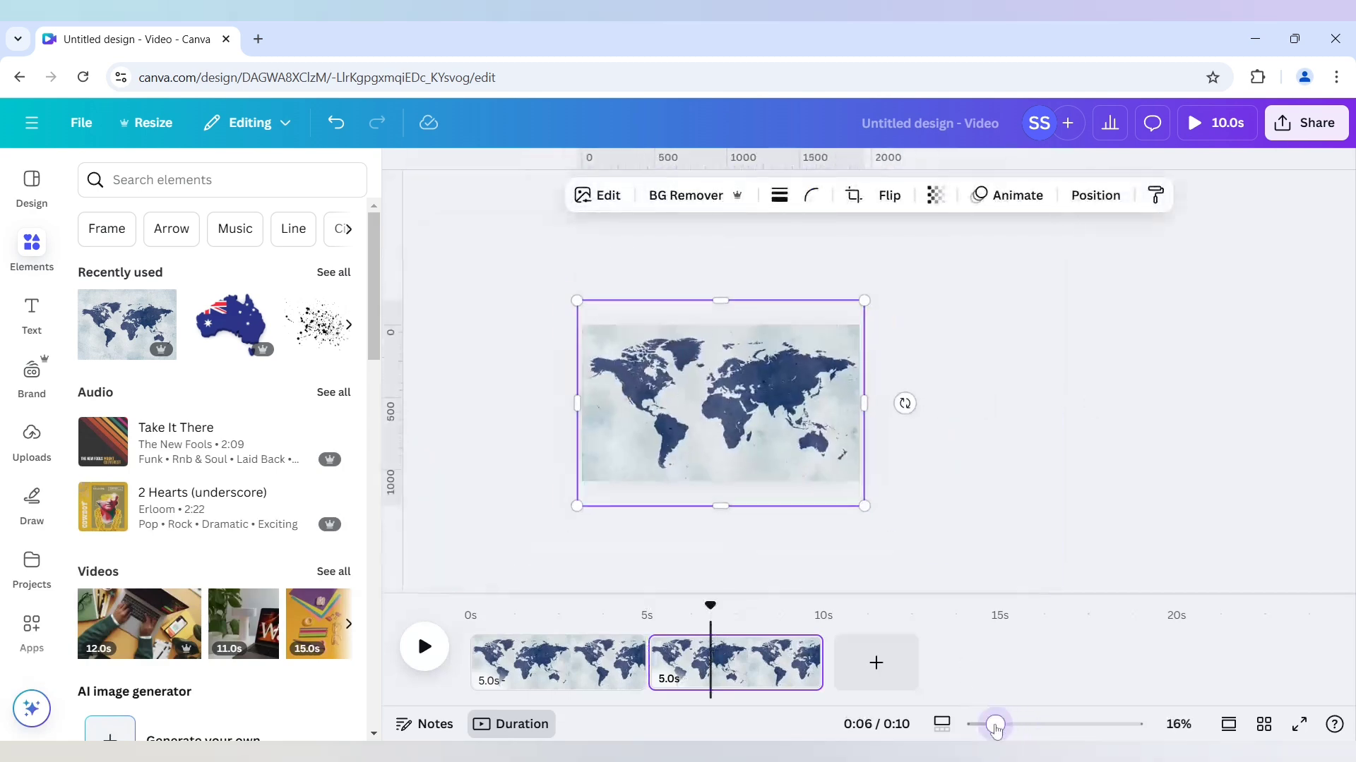
left_click_drag(865, 507, 1028, 623)
left_click_drag(576, 299, 332, 64)
left_click_drag(649, 341, 570, 341)
left_click_drag(879, 565, 1086, 723)
left_click_drag(926, 464, 755, 373)
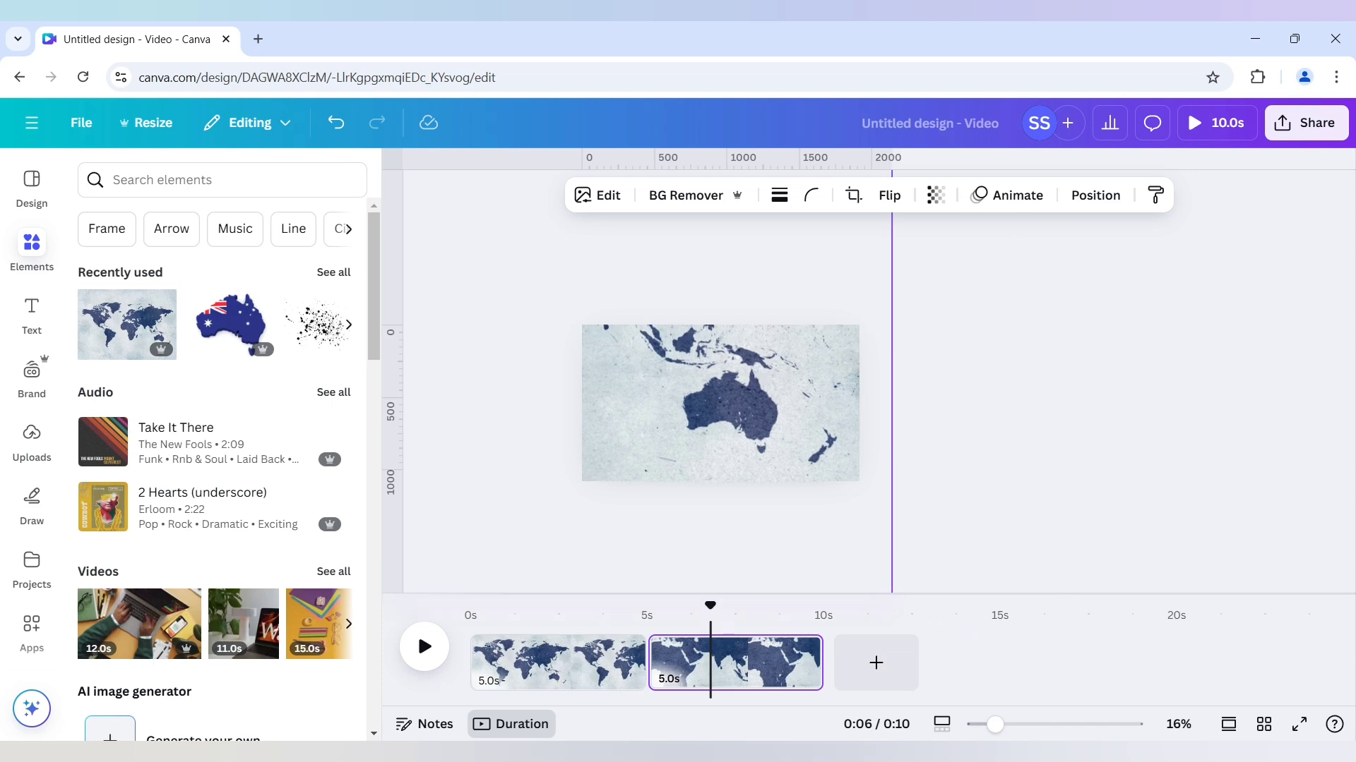
Zoom the view and place two horizontal ruler guides across the Australia page, upper and lower.
left_click(995, 443)
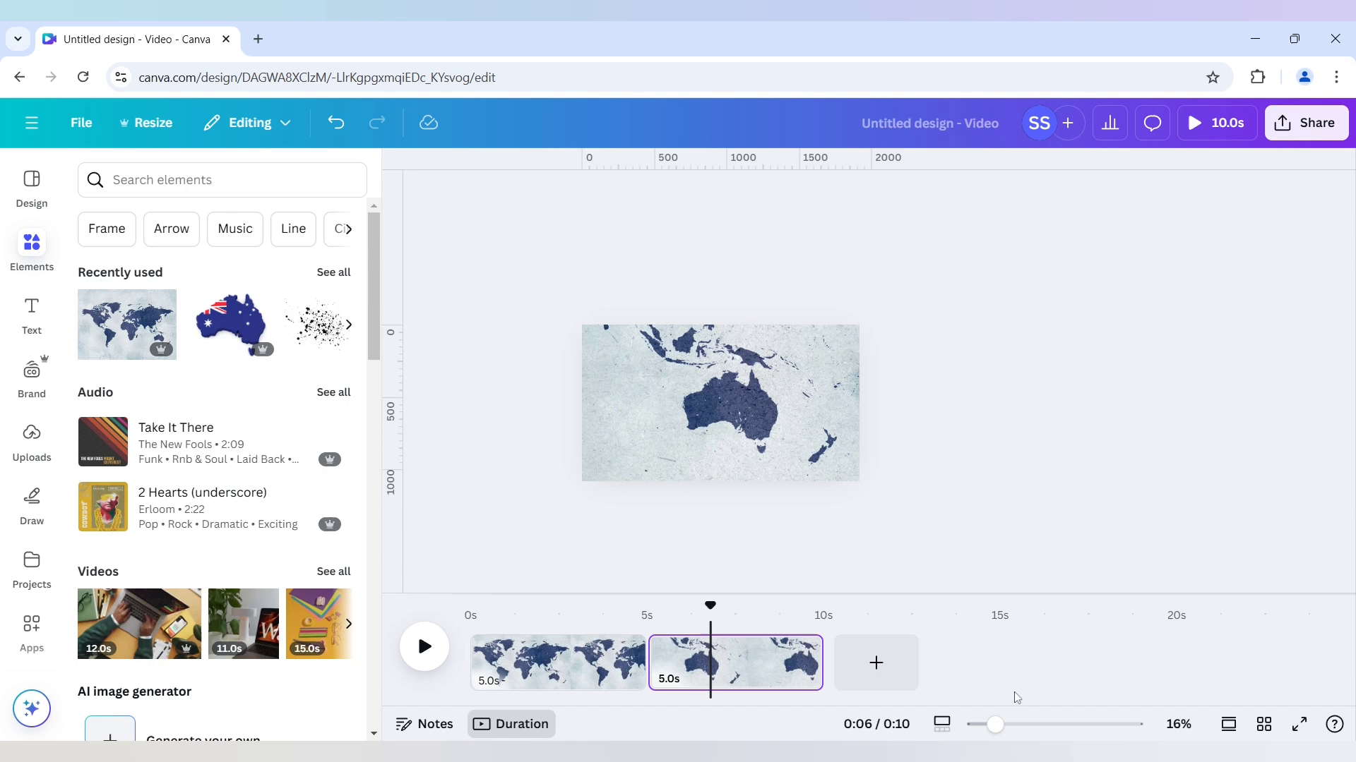
left_click_drag(995, 725, 1026, 728)
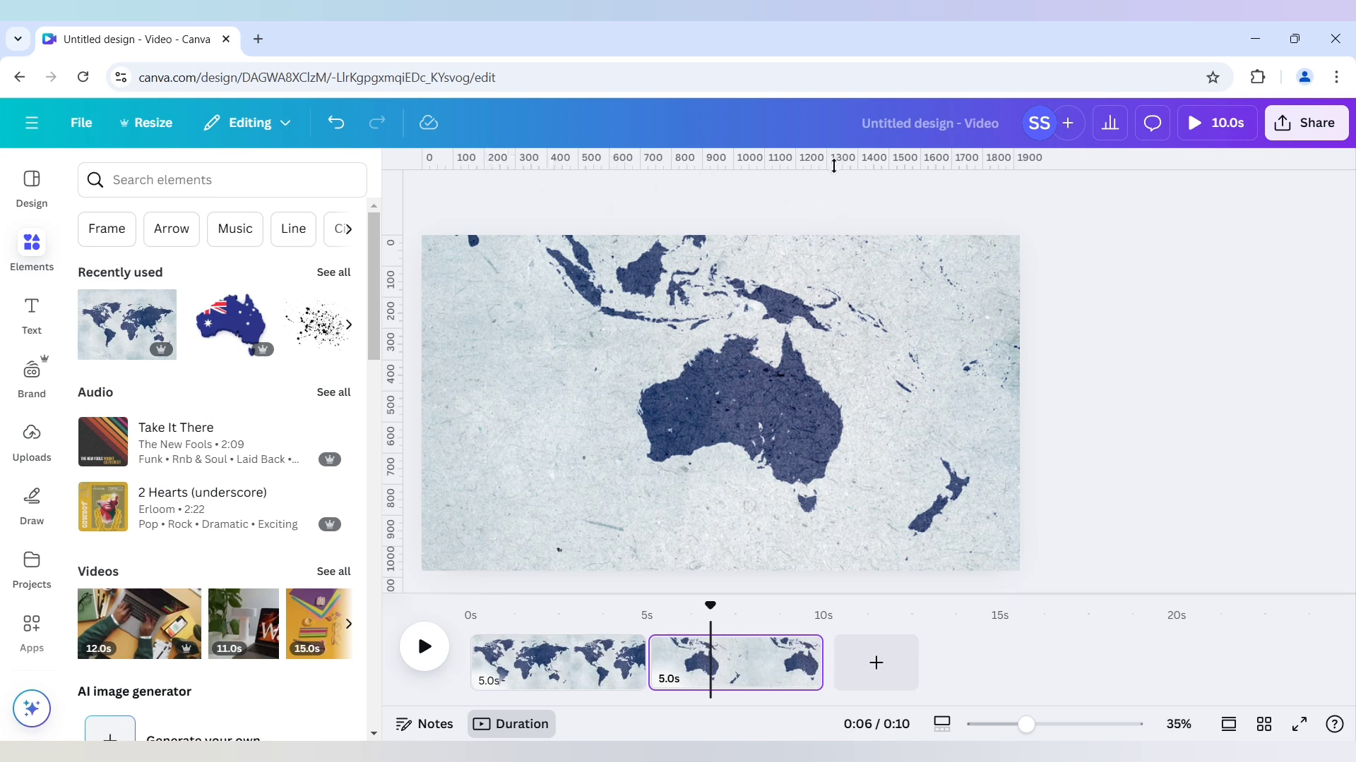
left_click_drag(834, 182, 821, 338)
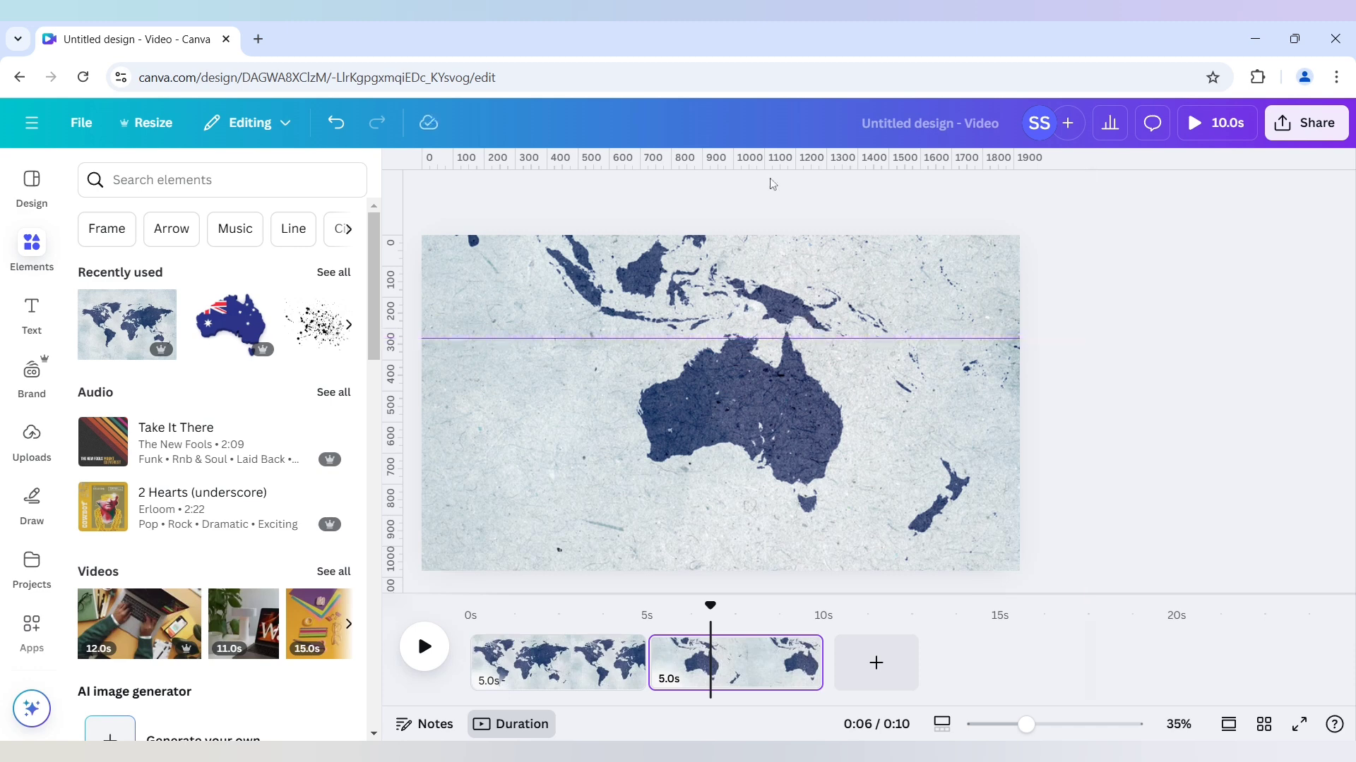
left_click_drag(766, 170, 775, 483)
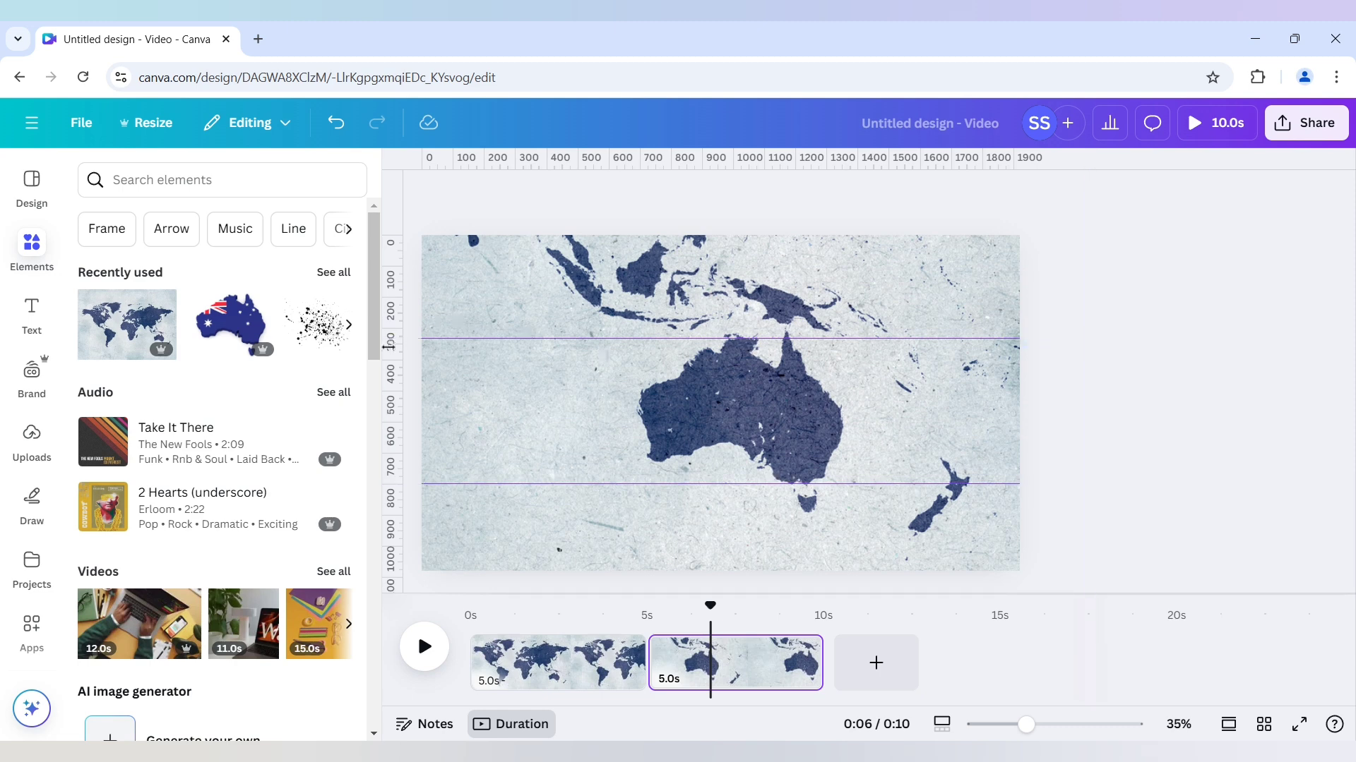
Add the Australia flag map, remove its white background with BG Remover, and move it down.
left_click(235, 321)
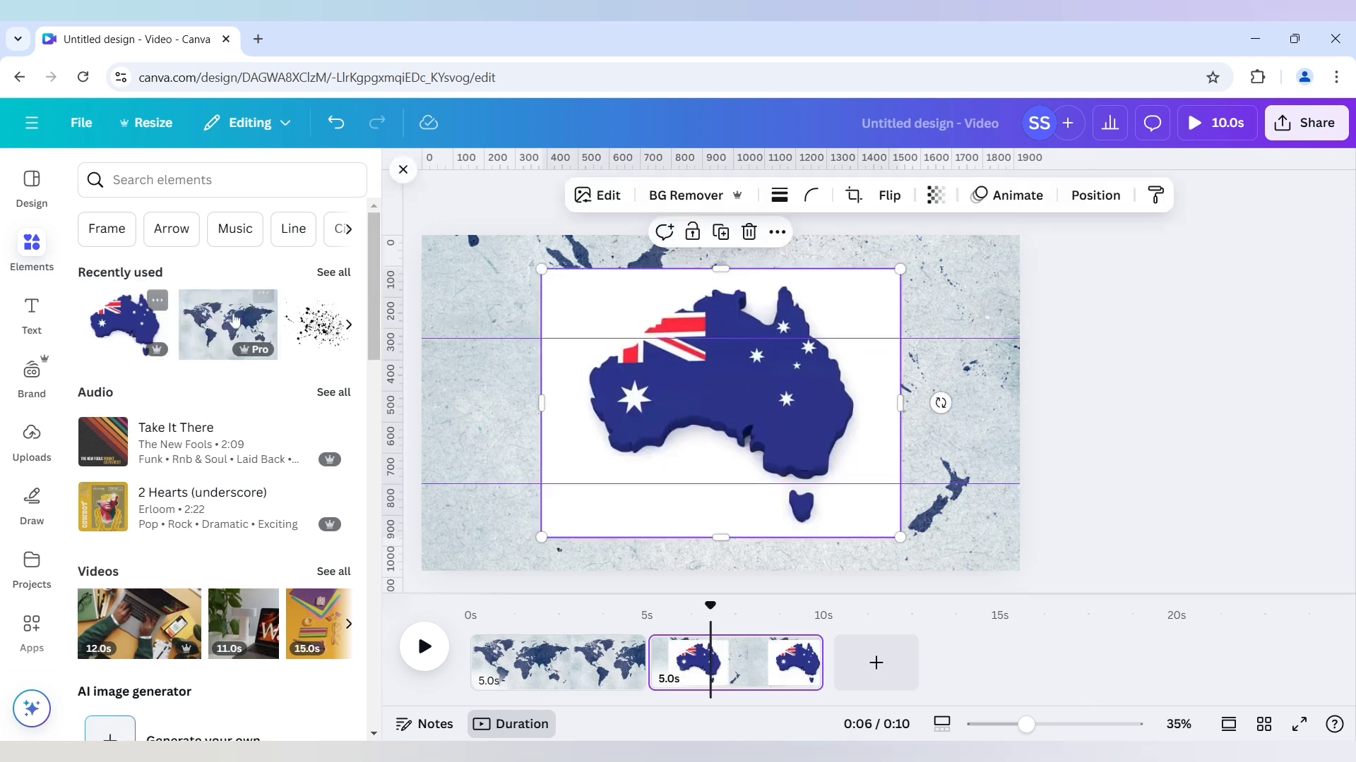
left_click(681, 198)
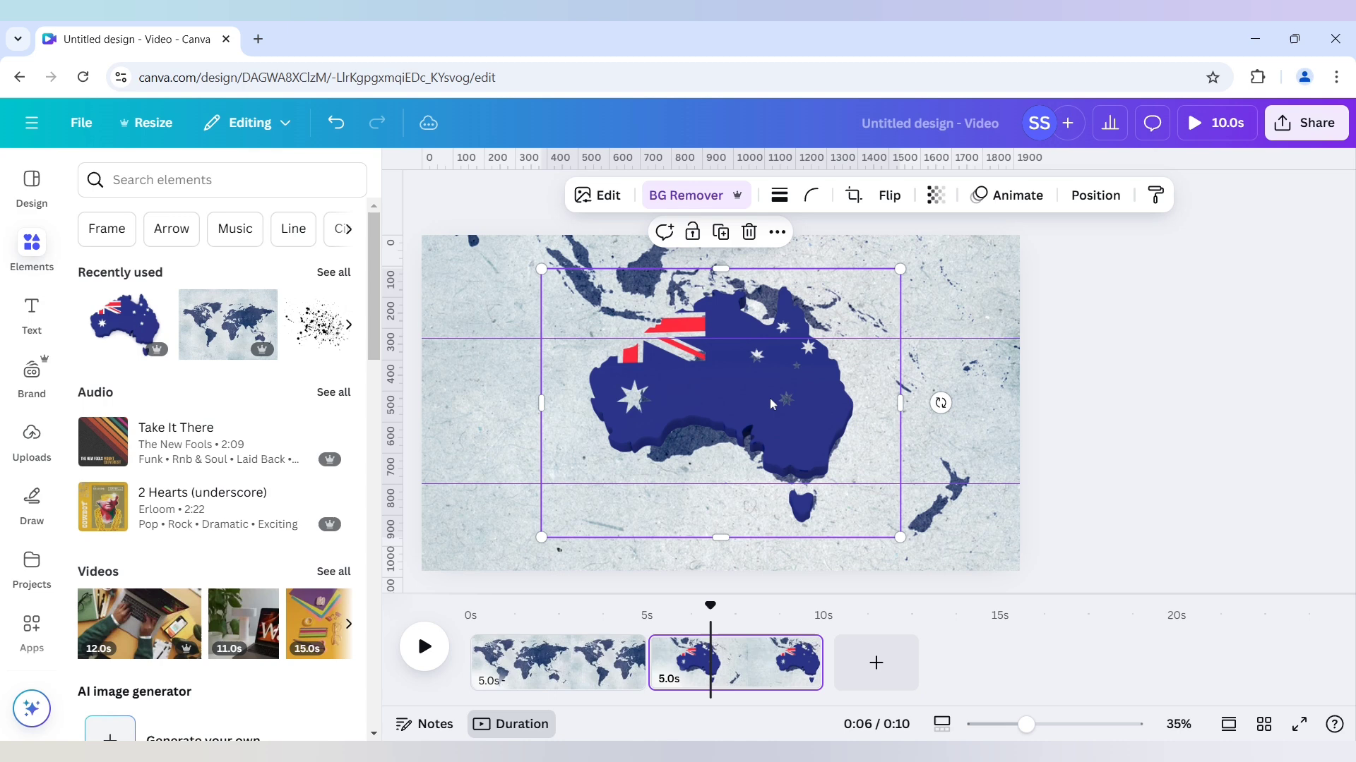
left_click_drag(770, 399, 927, 455)
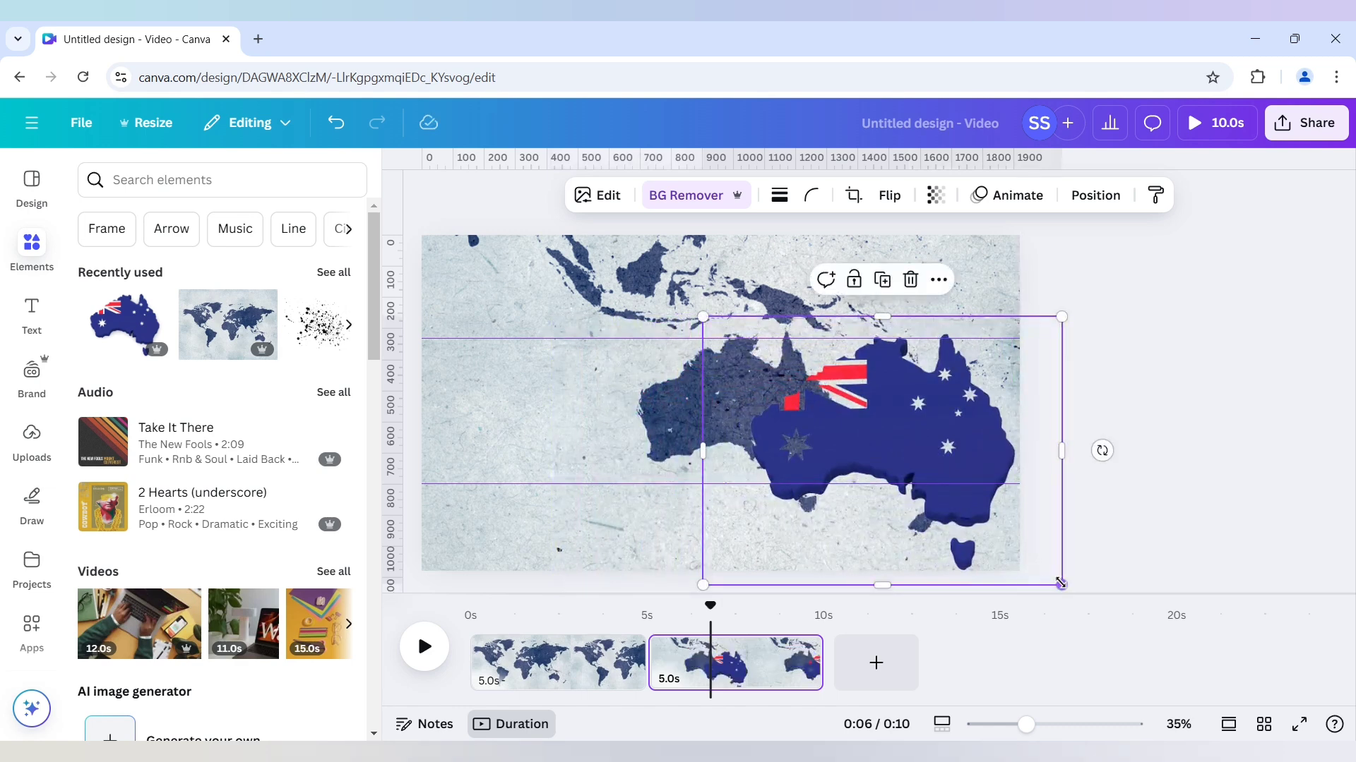
Shrink and reposition the flag map until it sits over the Australia continent.
left_click_drag(1059, 582, 1010, 526)
left_click_drag(953, 444, 959, 451)
left_click_drag(1002, 543, 991, 536)
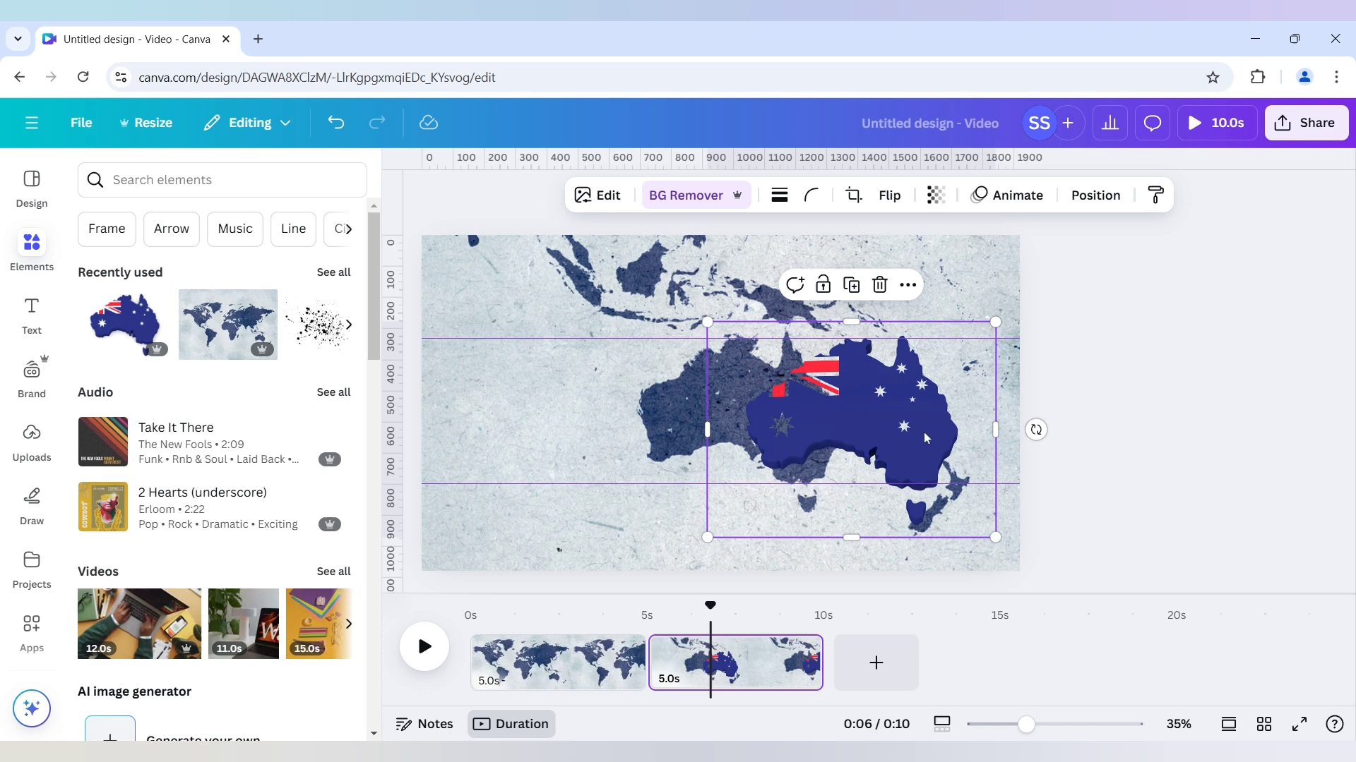
left_click_drag(924, 432, 813, 425)
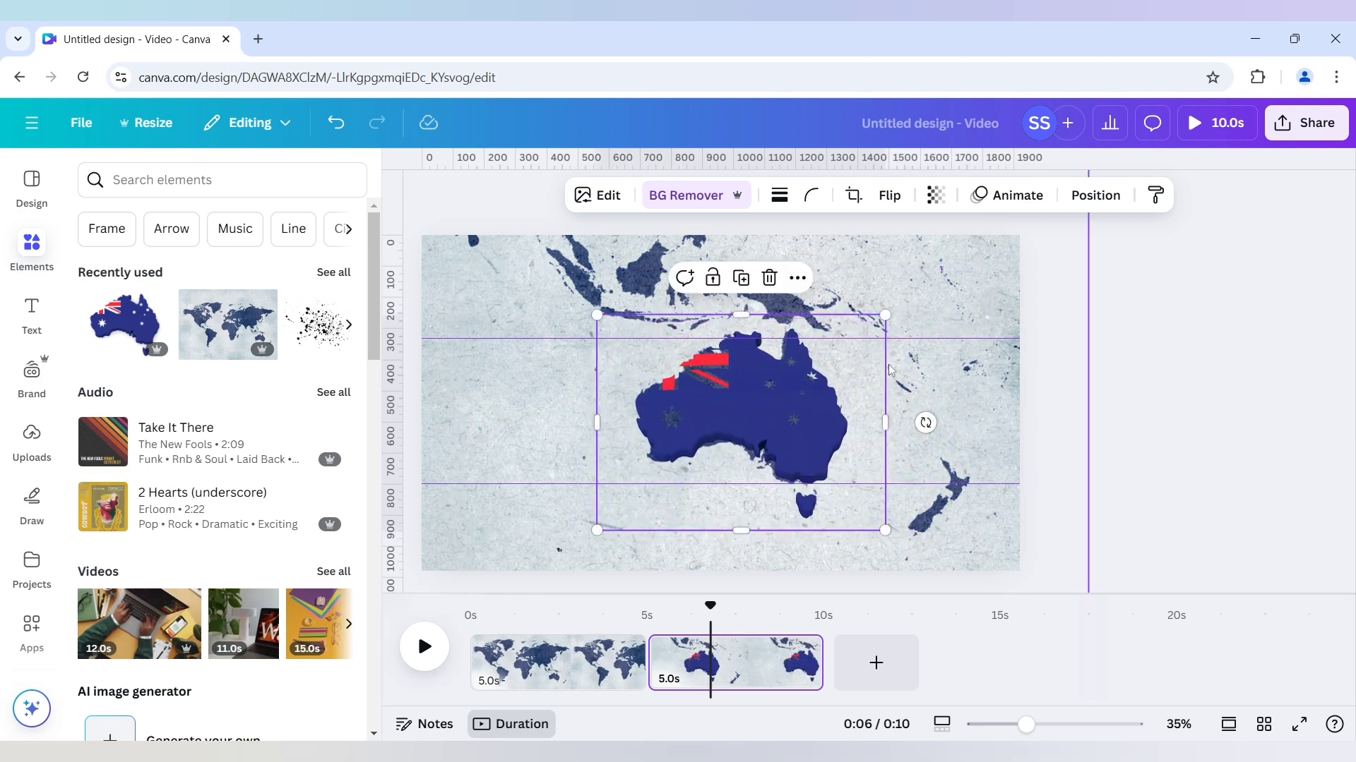
left_click_drag(885, 315, 884, 316)
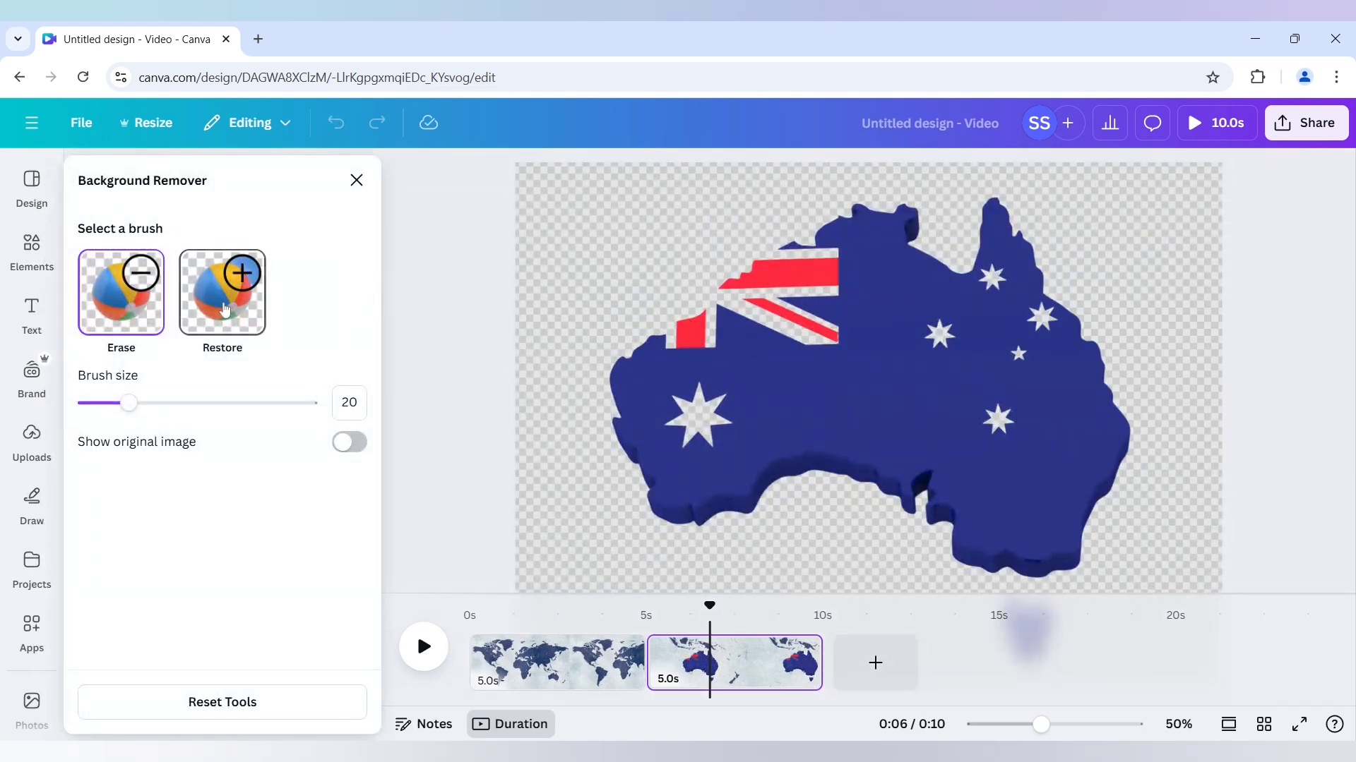
Use Restore with a smaller brush to bring back the flag's red stripe and corner.
left_click(223, 308)
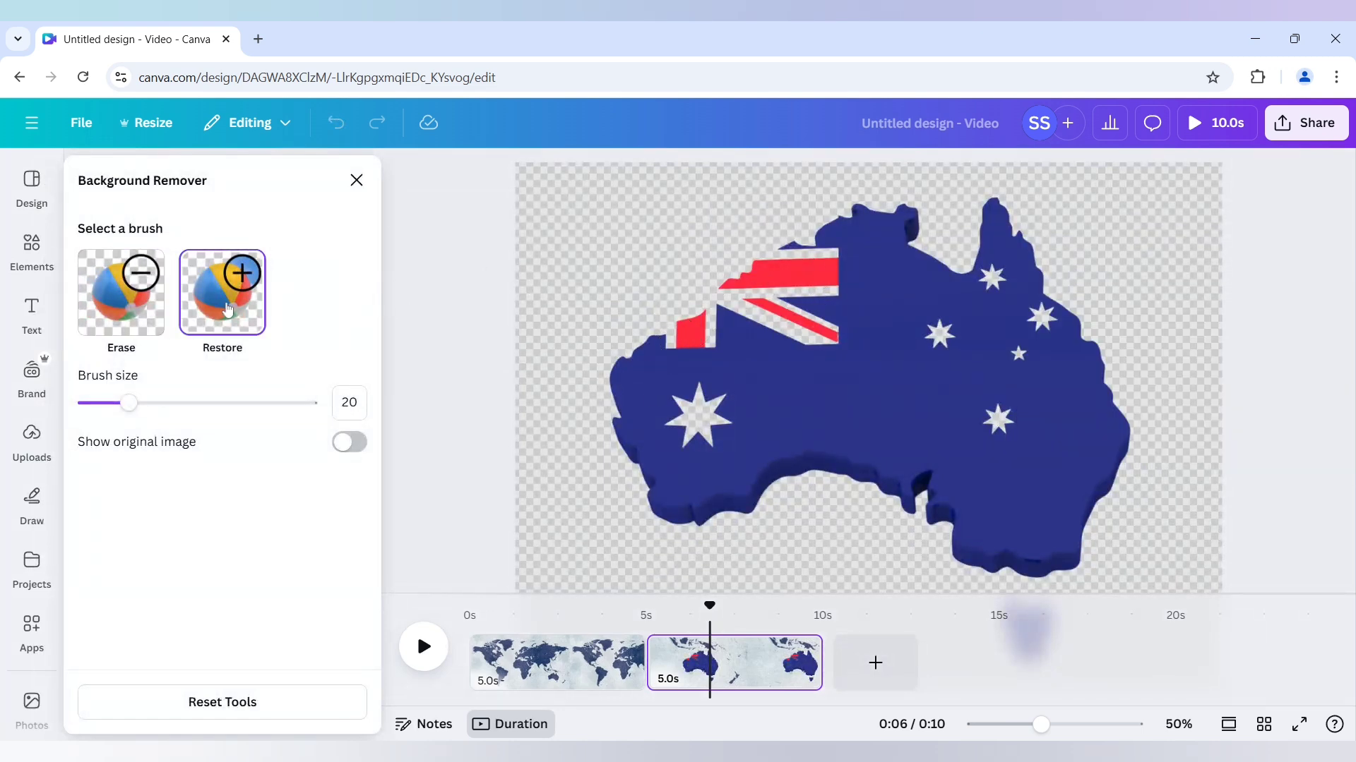
left_click(737, 300)
left_click_drag(128, 402, 107, 404)
mouse_move(696, 331)
left_mouse_down()
mouse_move(729, 292)
mouse_move(701, 325)
mouse_move(722, 318)
mouse_move(706, 347)
mouse_move(763, 293)
mouse_move(727, 317)
mouse_move(750, 293)
mouse_move(858, 284)
mouse_move(800, 291)
mouse_move(756, 318)
mouse_move(797, 301)
mouse_move(776, 328)
mouse_move(812, 311)
mouse_move(771, 337)
mouse_move(819, 318)
mouse_move(835, 335)
mouse_move(808, 345)
mouse_move(824, 333)
mouse_move(776, 289)
mouse_move(752, 286)
mouse_move(787, 252)
mouse_move(827, 253)
left_mouse_up()
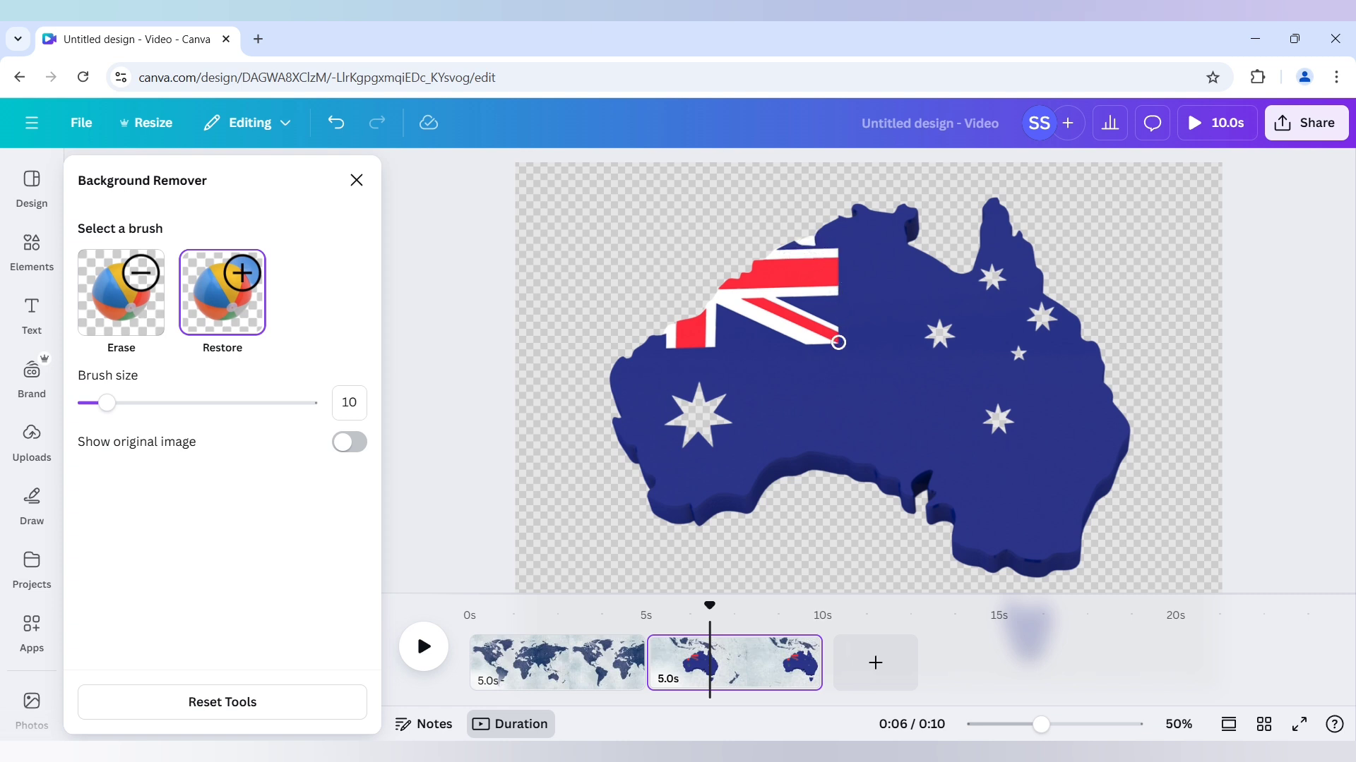
With brush size 32, repaint the western, central and remaining stars fully white.
left_click_drag(759, 369, 663, 445)
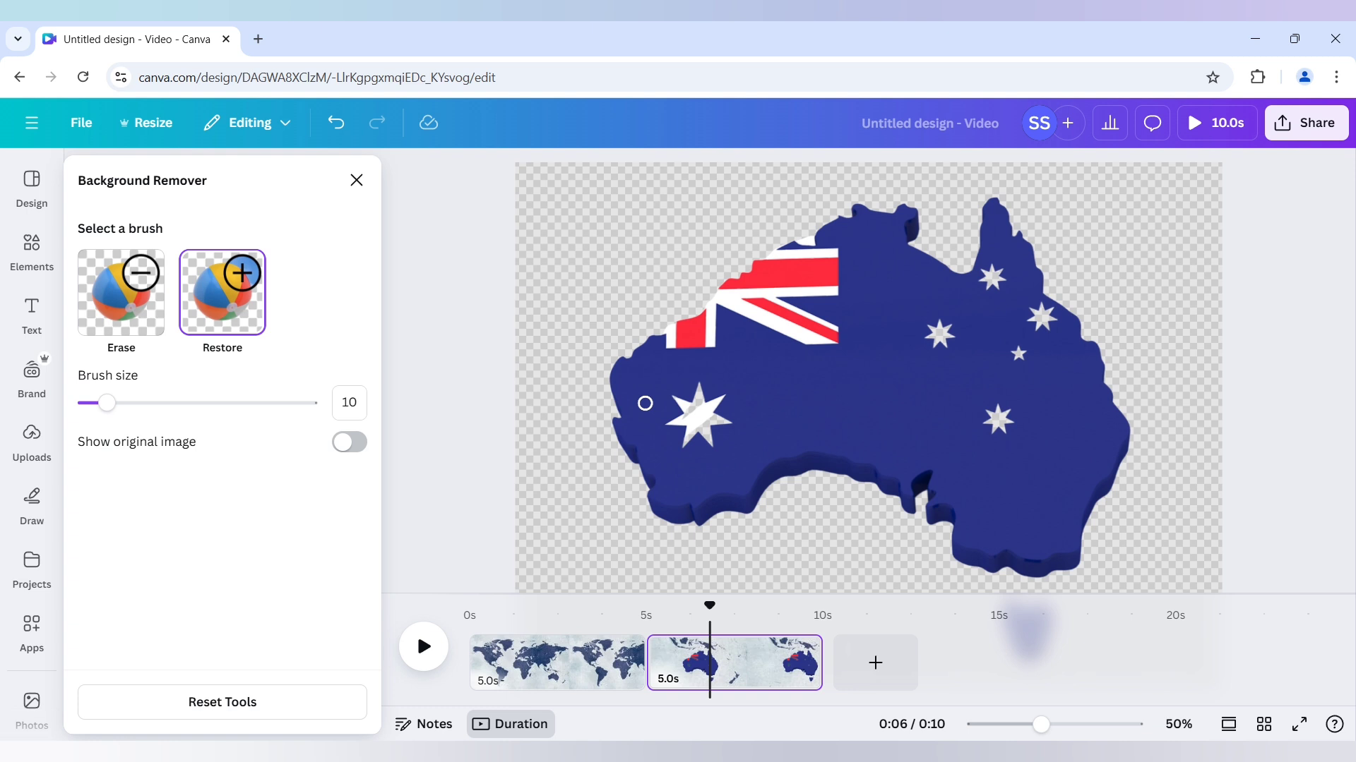
left_click_drag(107, 403, 156, 406)
mouse_move(689, 417)
left_mouse_down()
mouse_move(703, 399)
mouse_move(681, 420)
mouse_move(698, 429)
left_mouse_up()
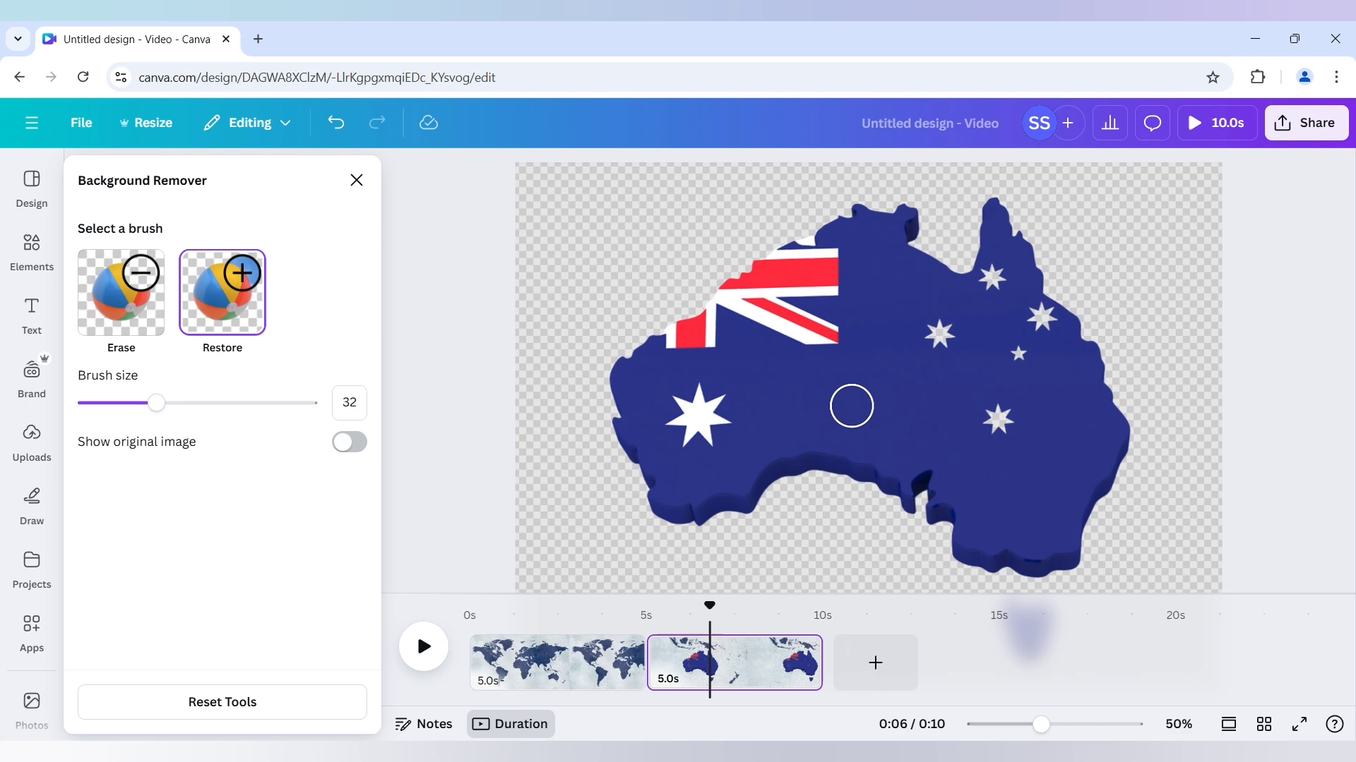
left_click_drag(937, 357, 938, 333)
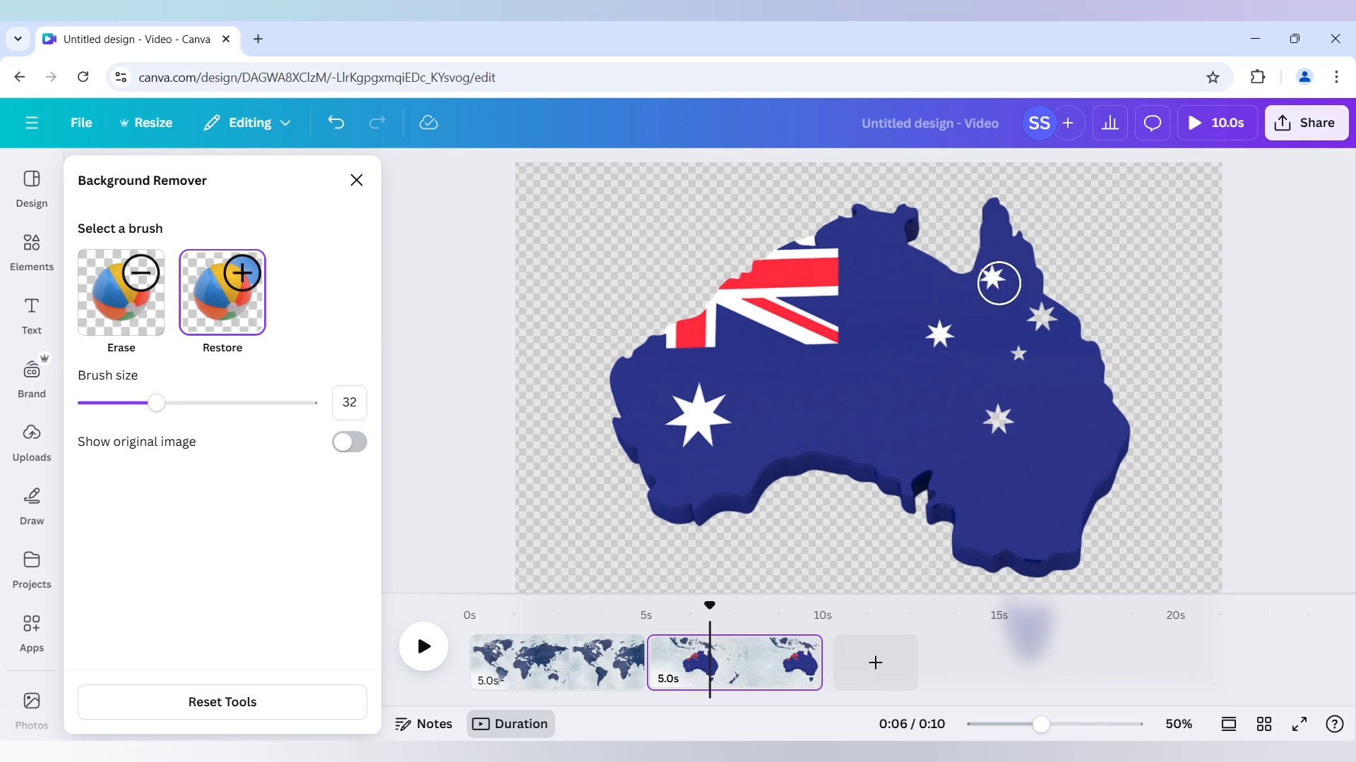
mouse_move(1009, 297)
left_mouse_down()
mouse_move(1044, 320)
mouse_move(996, 427)
left_mouse_up()
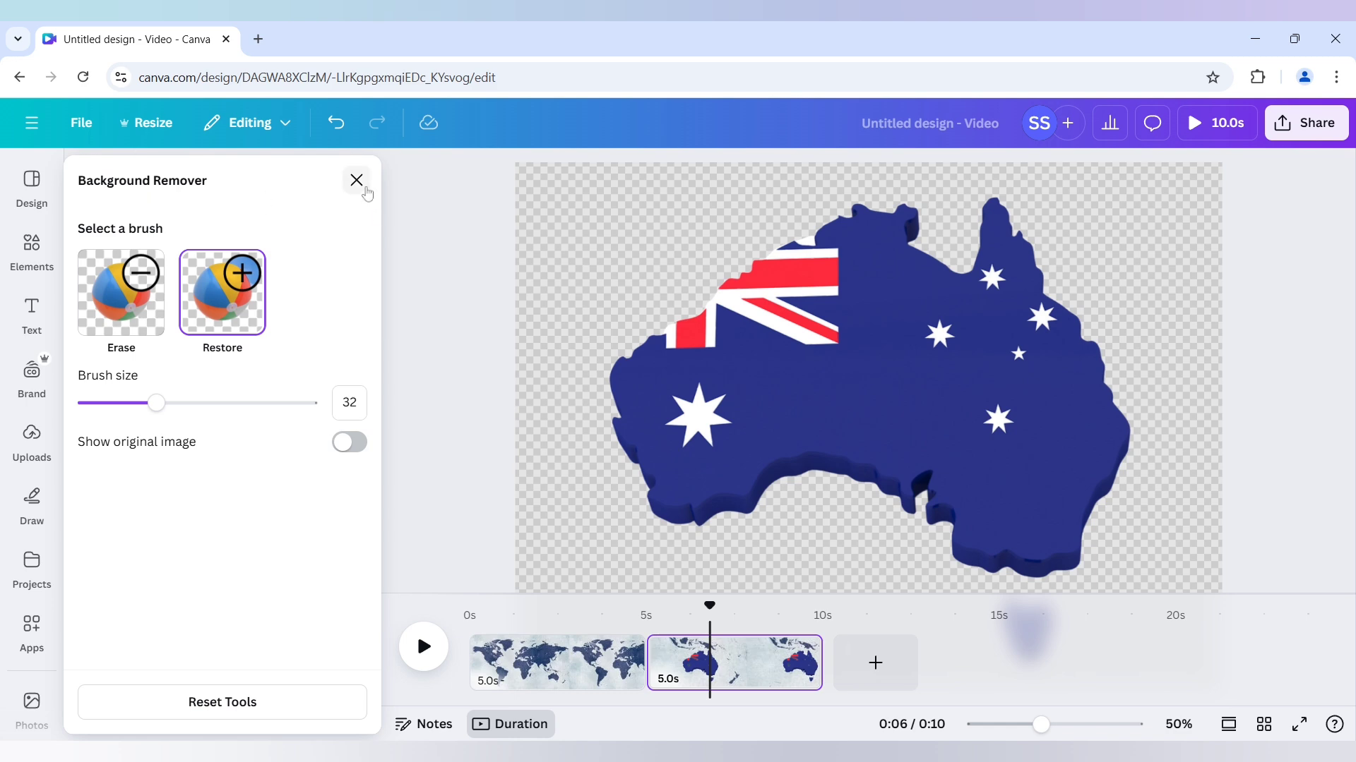
Finish Background Remover and crop the flag map's bottom edge up to the lower guide, removing Tasmania.
left_click(356, 181)
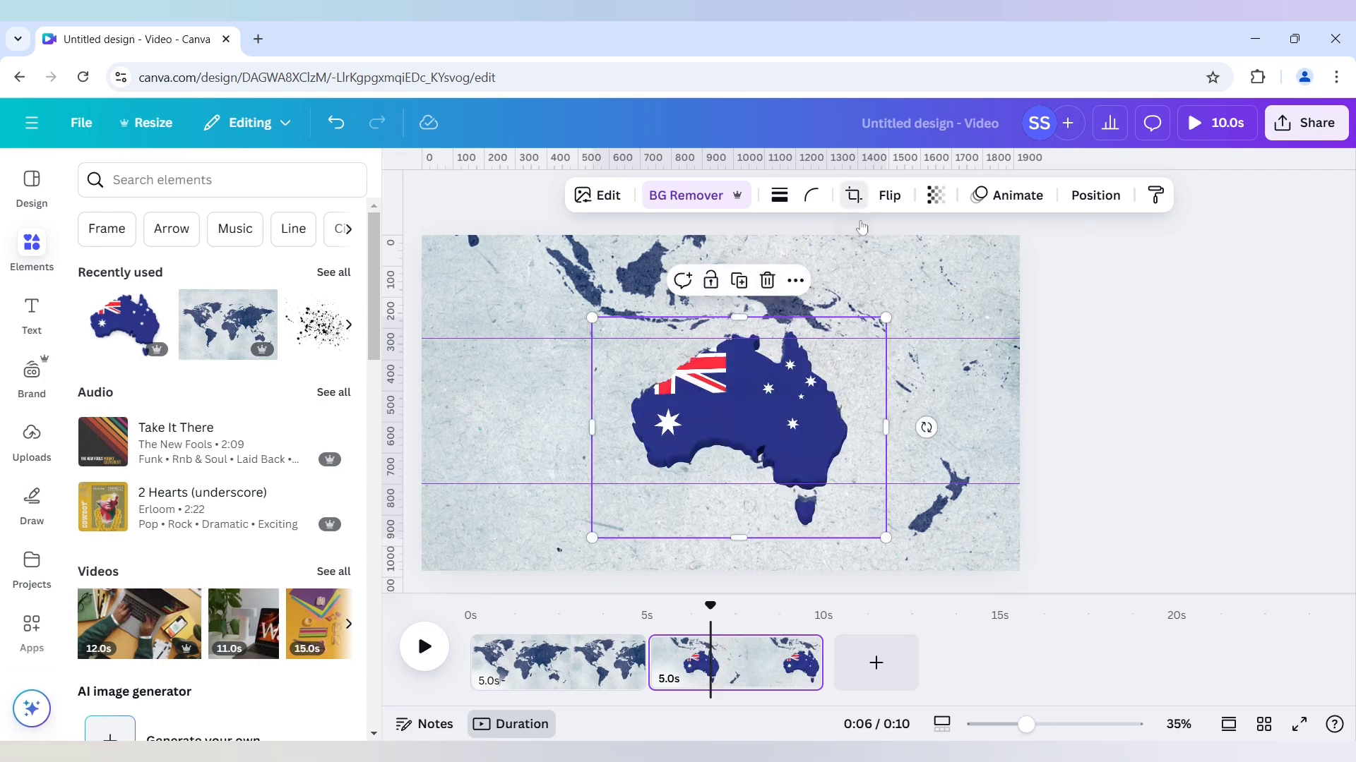
left_click(853, 195)
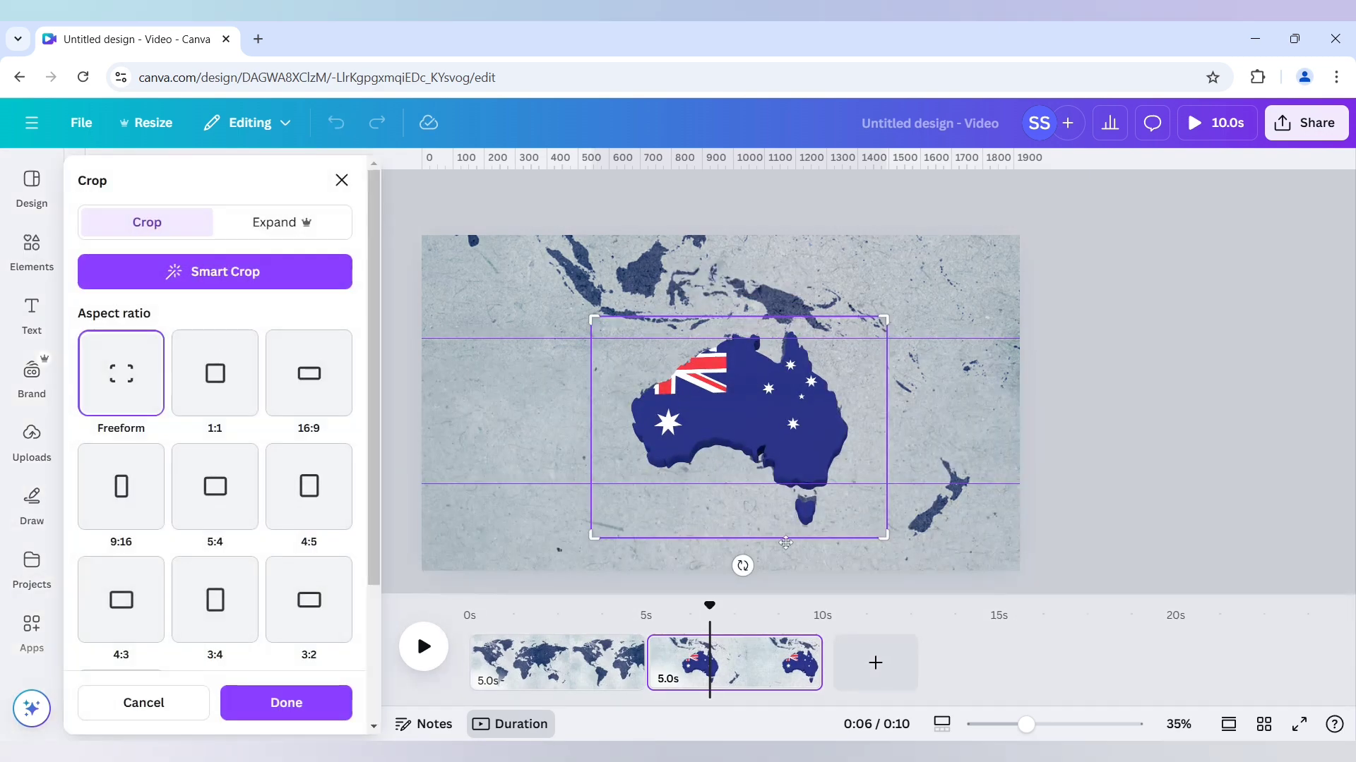
left_click_drag(886, 540, 886, 490)
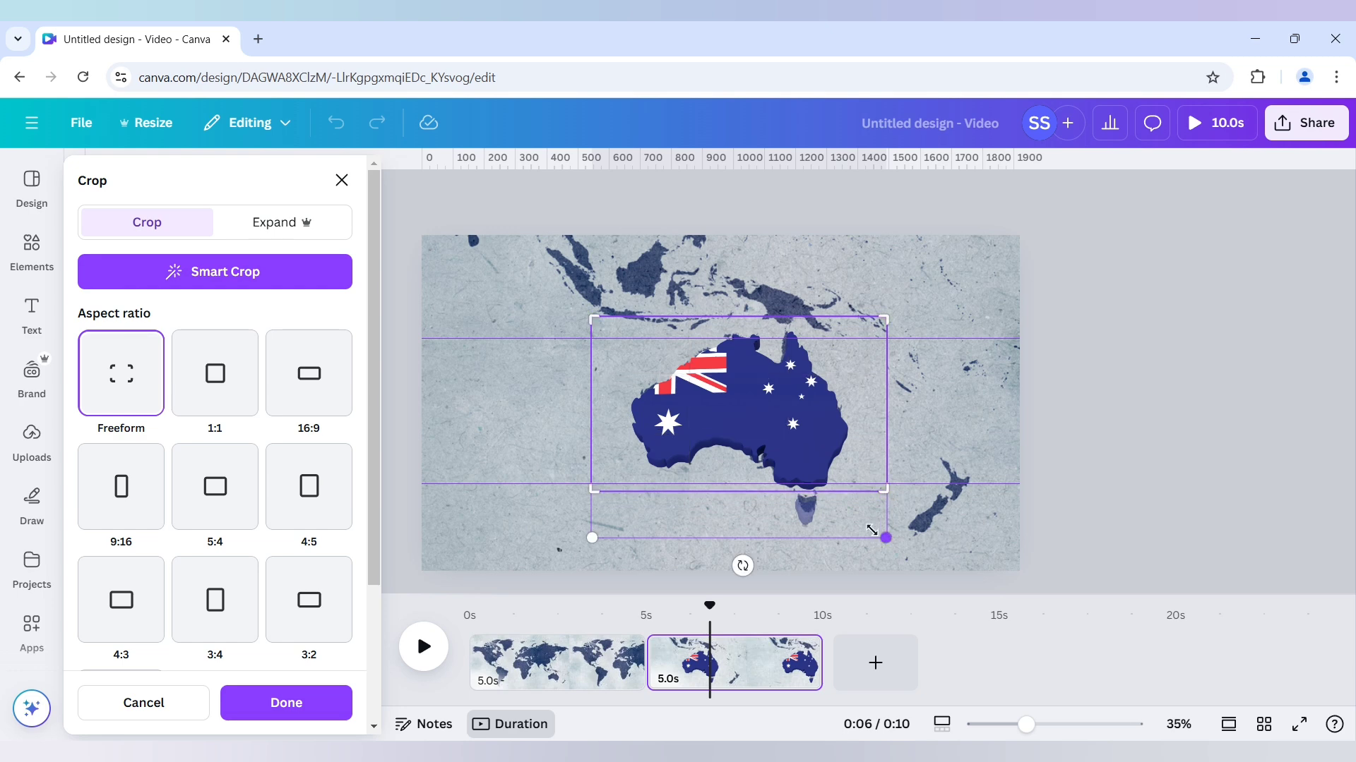
left_click(302, 710)
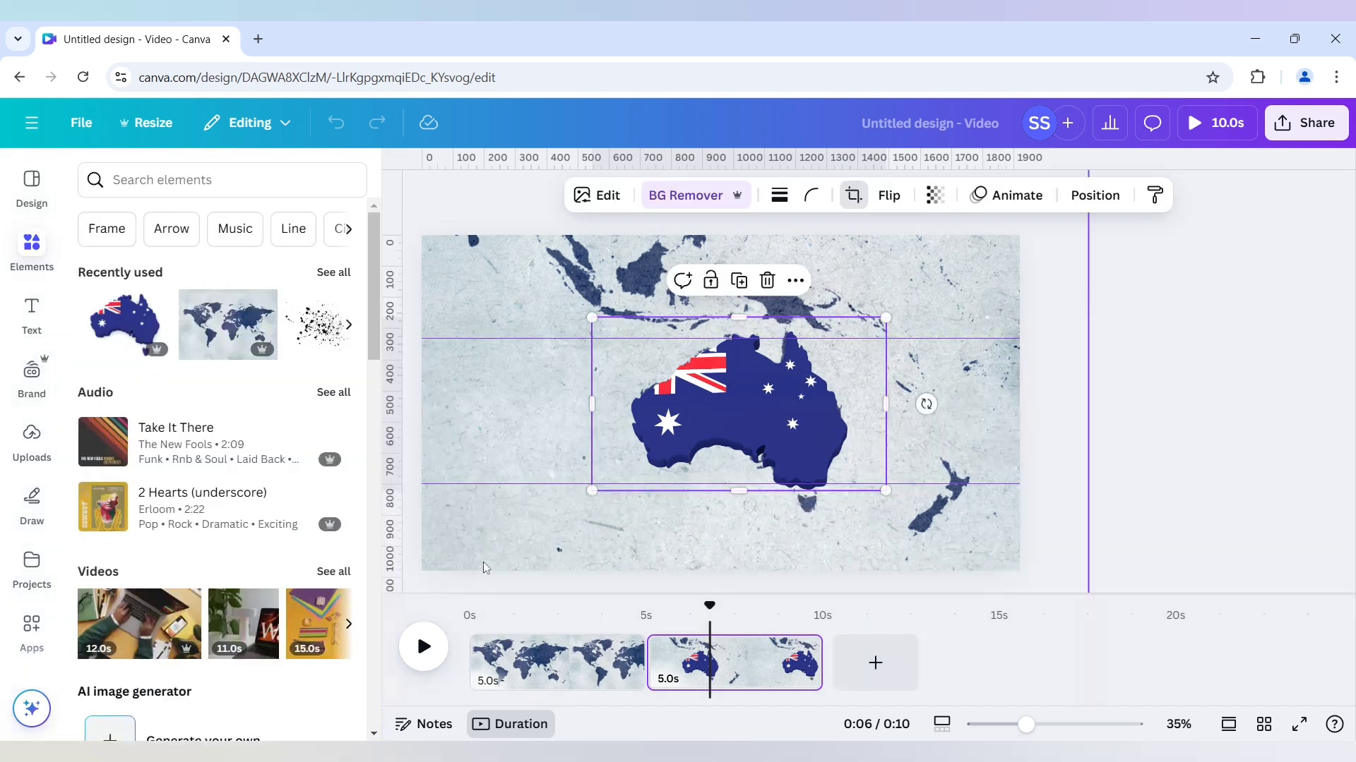
left_click(1144, 467)
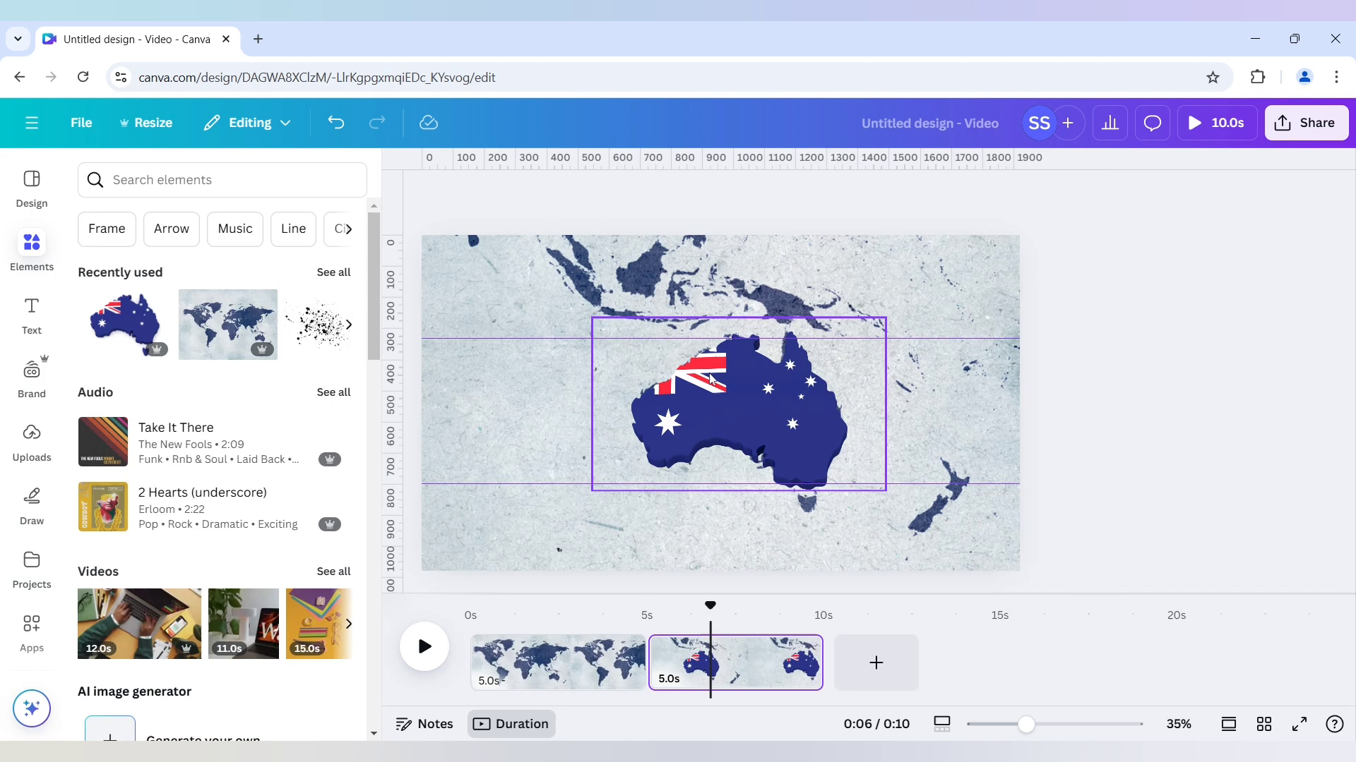
Apply the Featured Brush animation, playing On enter, to the Australia flag map.
left_click(730, 482)
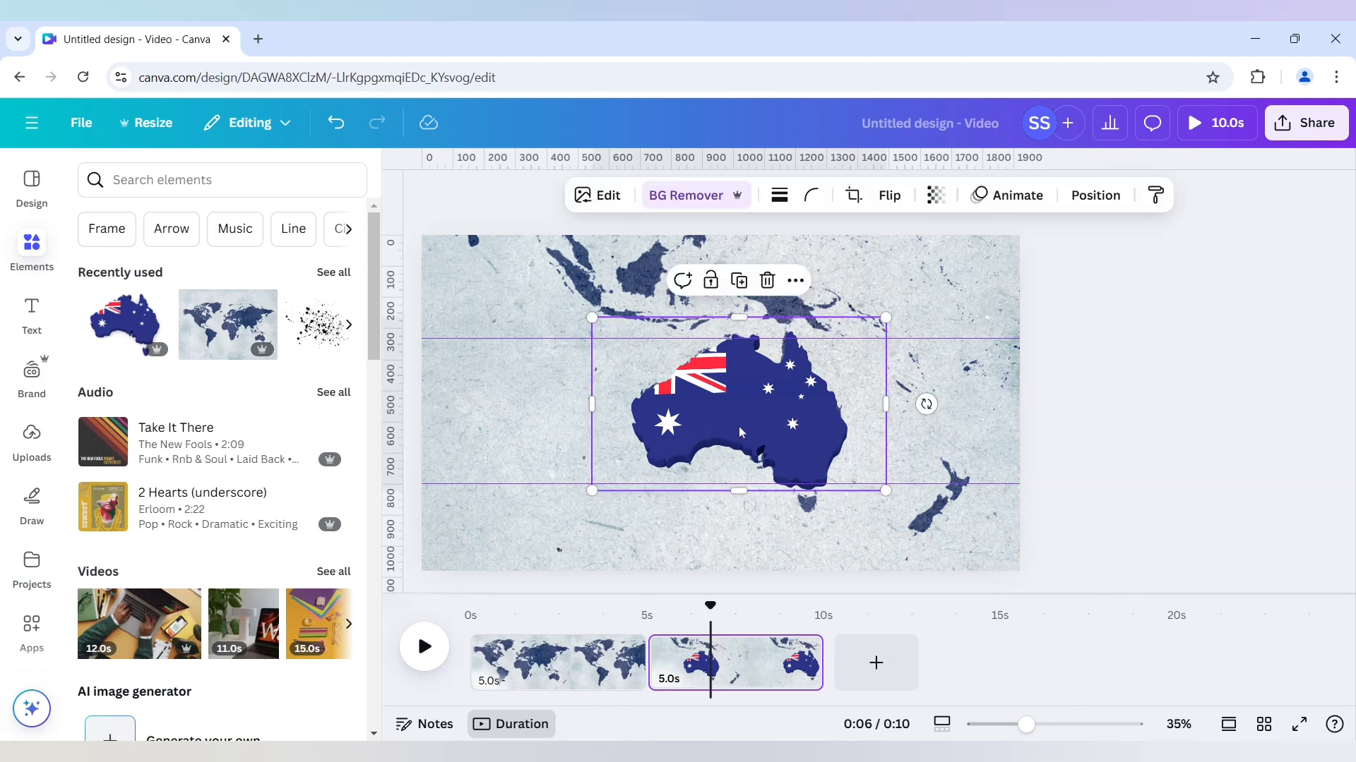
left_click(1016, 195)
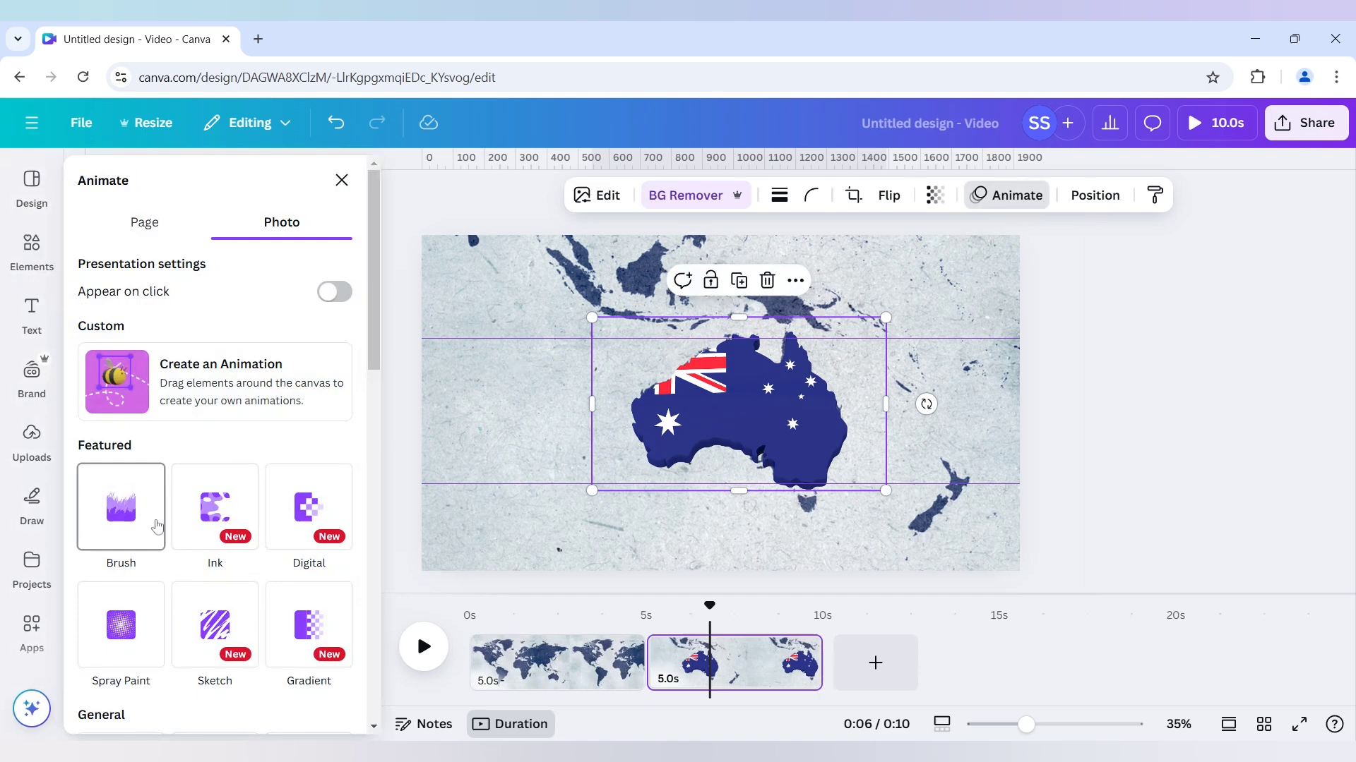
scroll(157, 526, "down", 1)
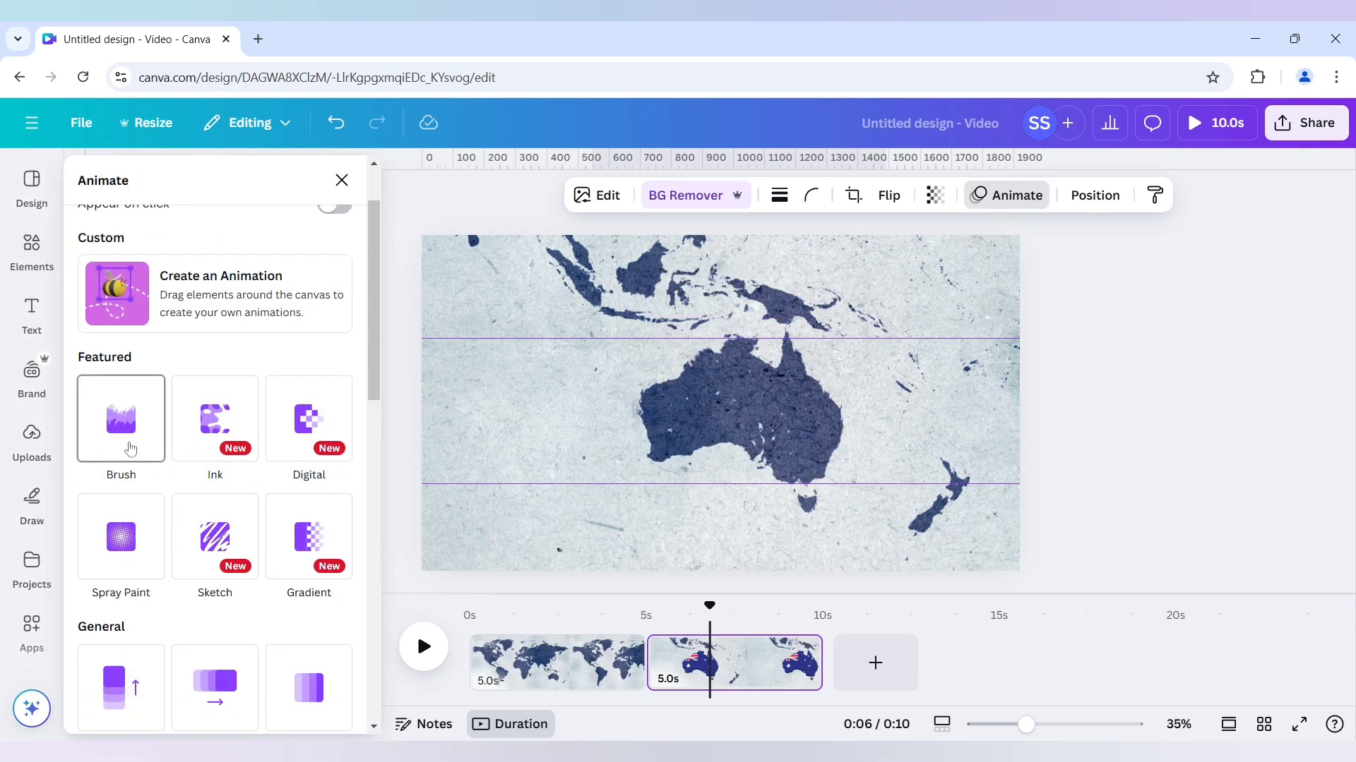
left_click(130, 443)
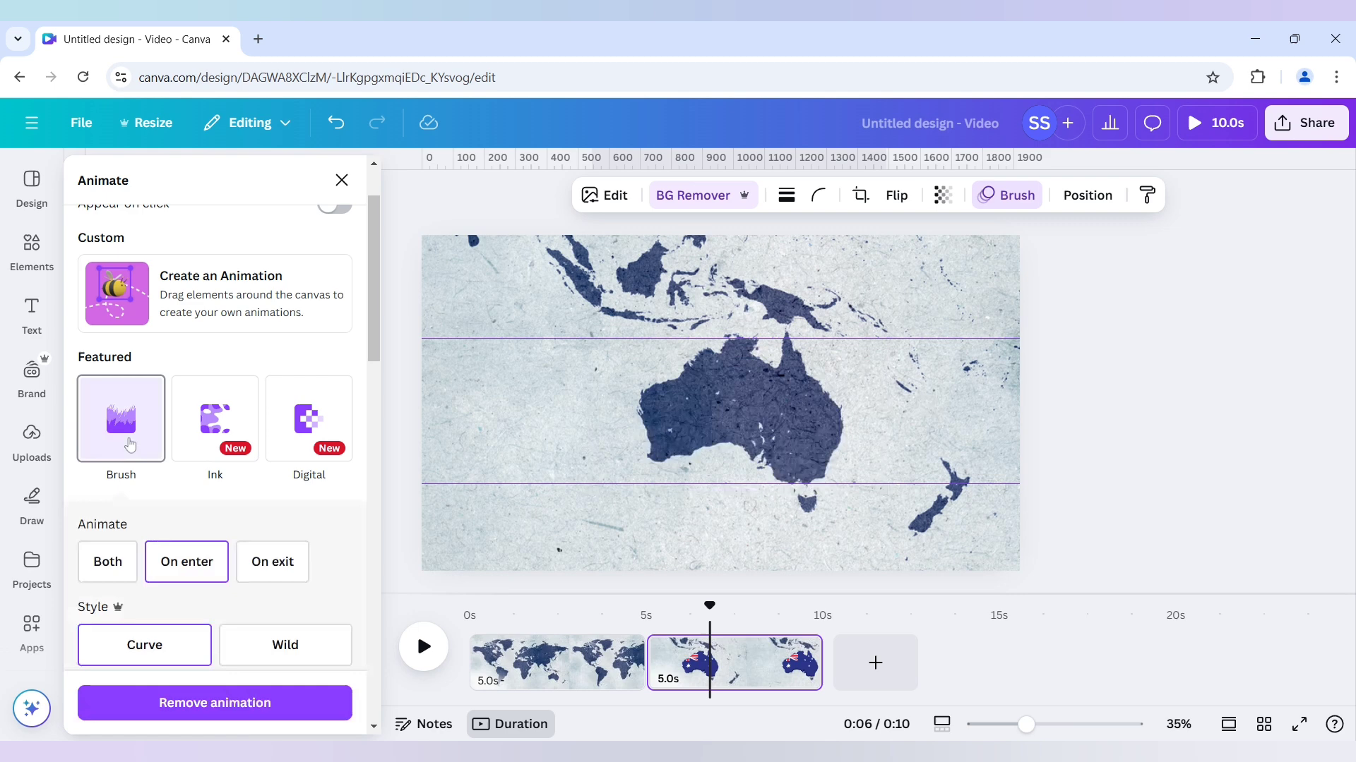
scroll(157, 620, "down", 2)
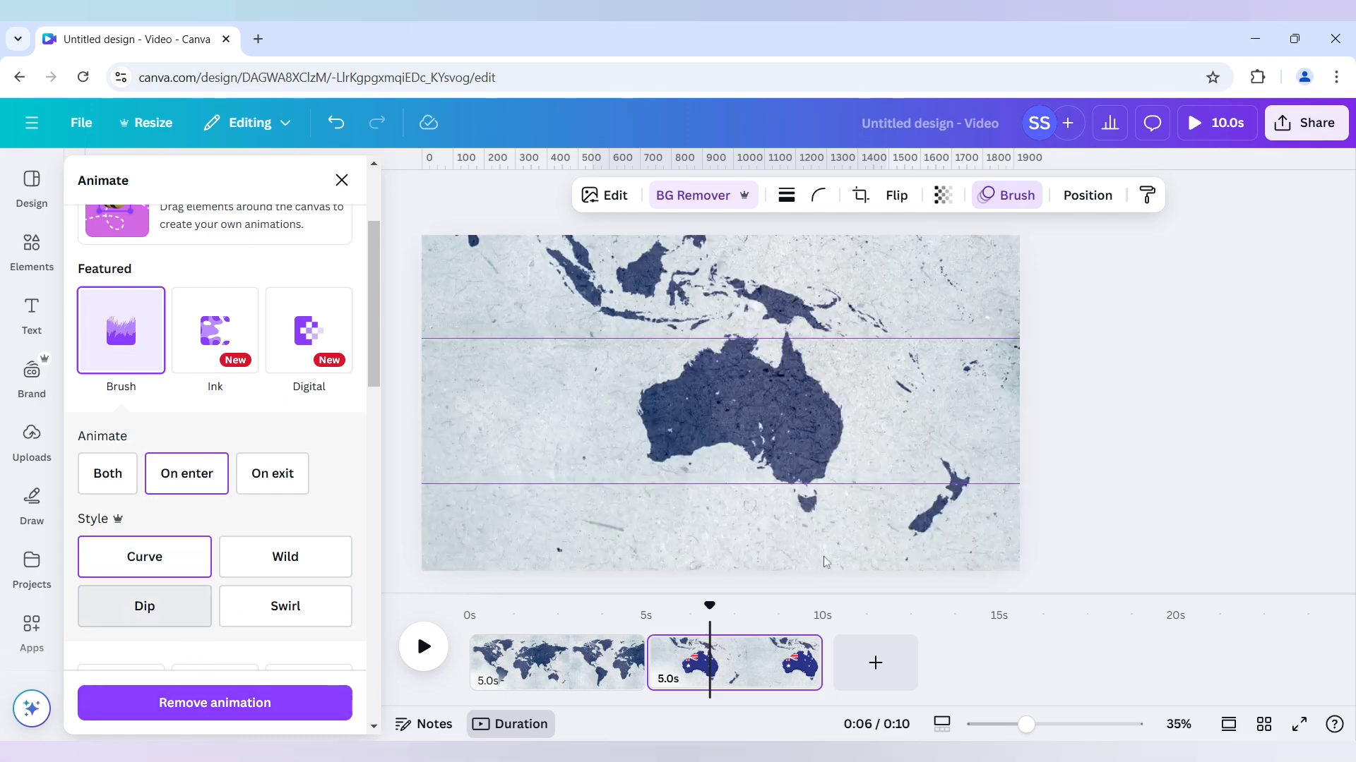
Add a subheading reading 'AUSTRALIA' and colour its text white.
left_click(32, 251)
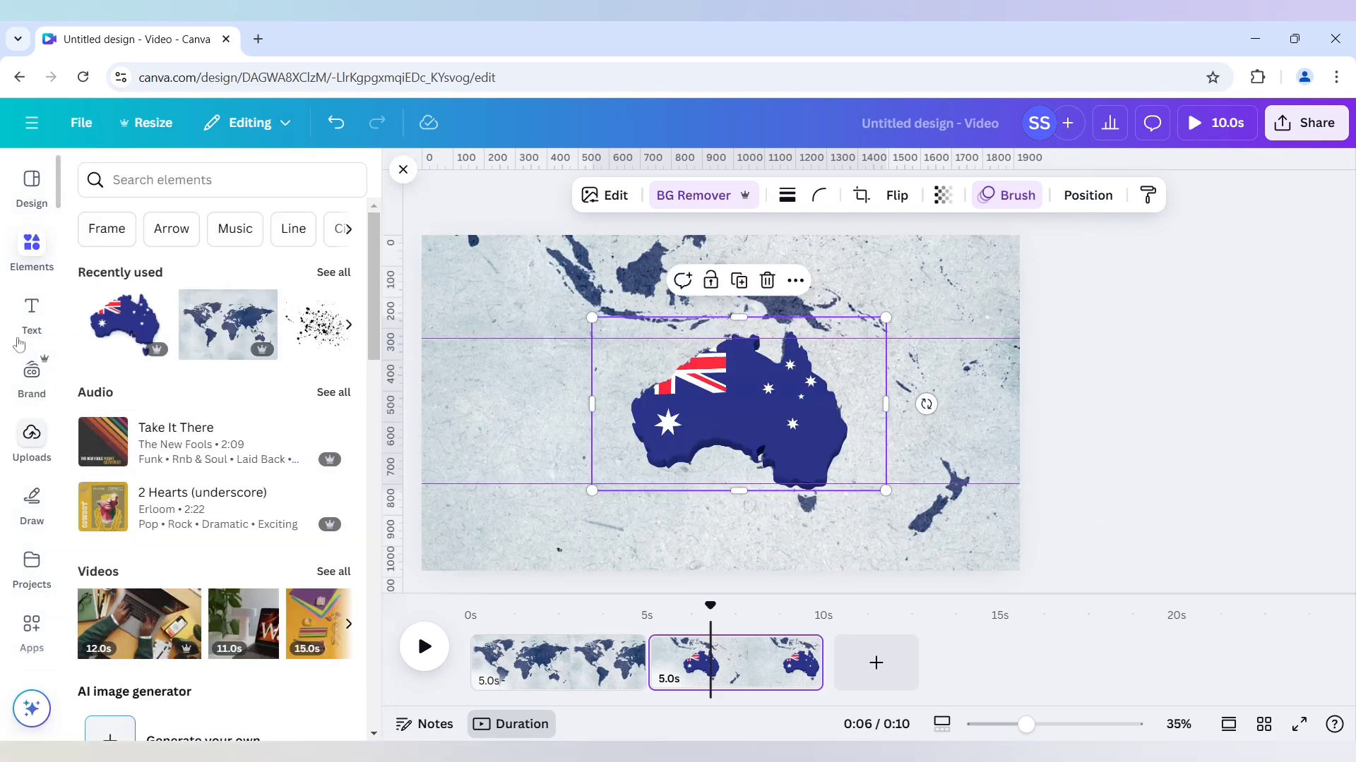
left_click(33, 314)
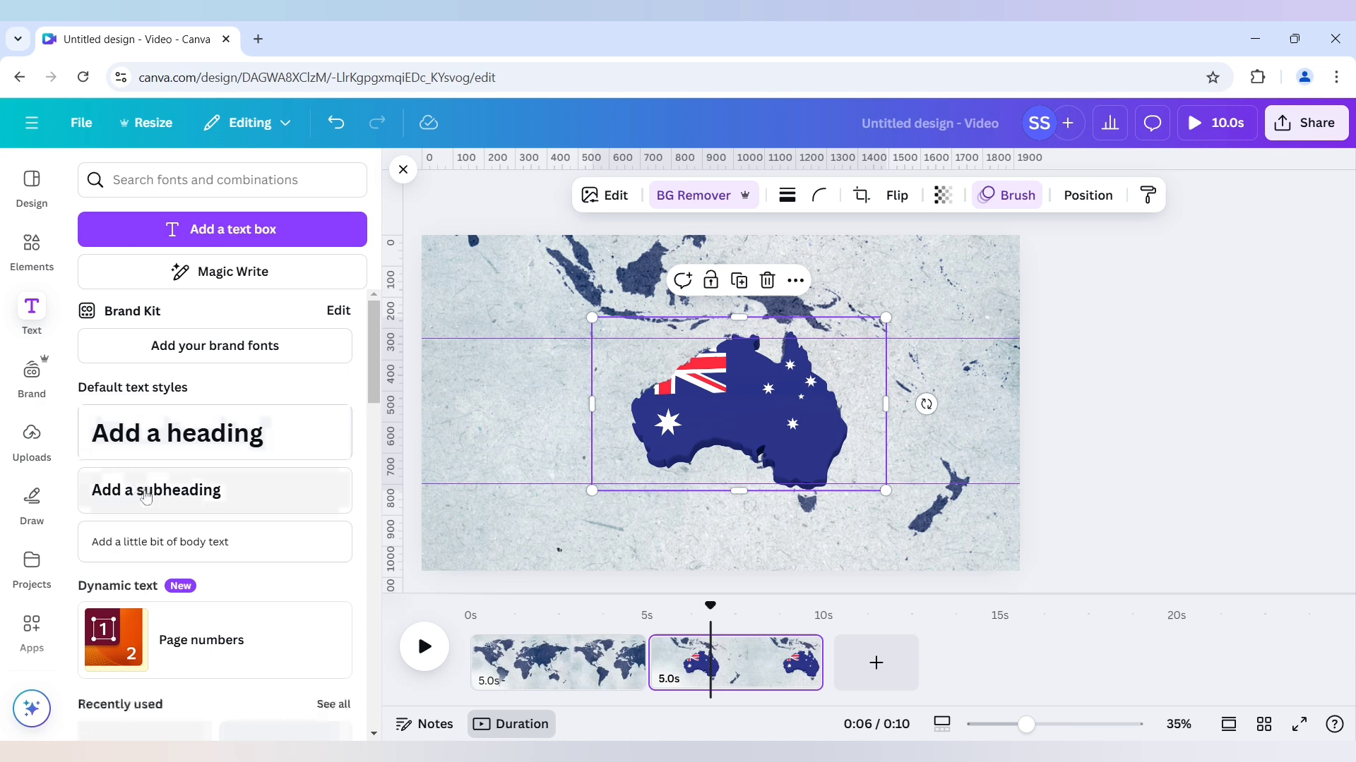
left_click(155, 497)
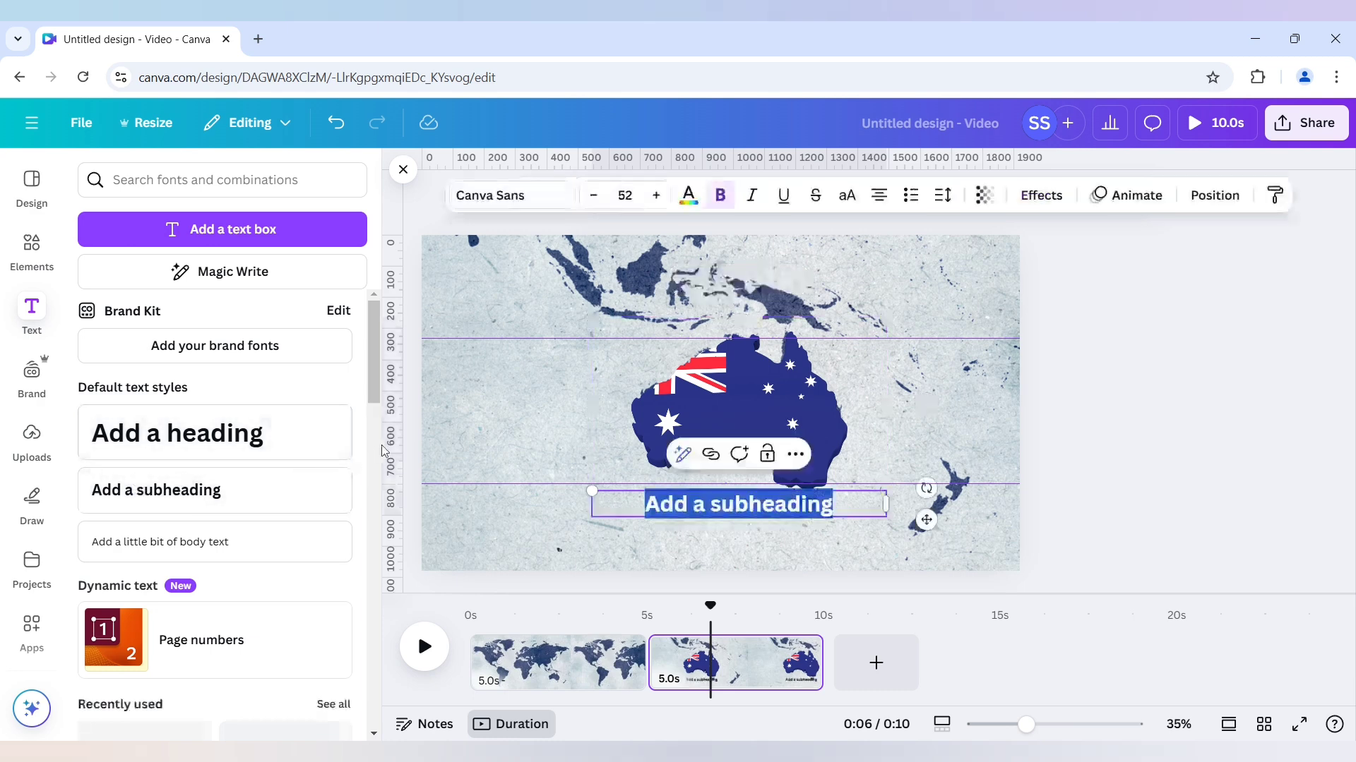
type("AUST")
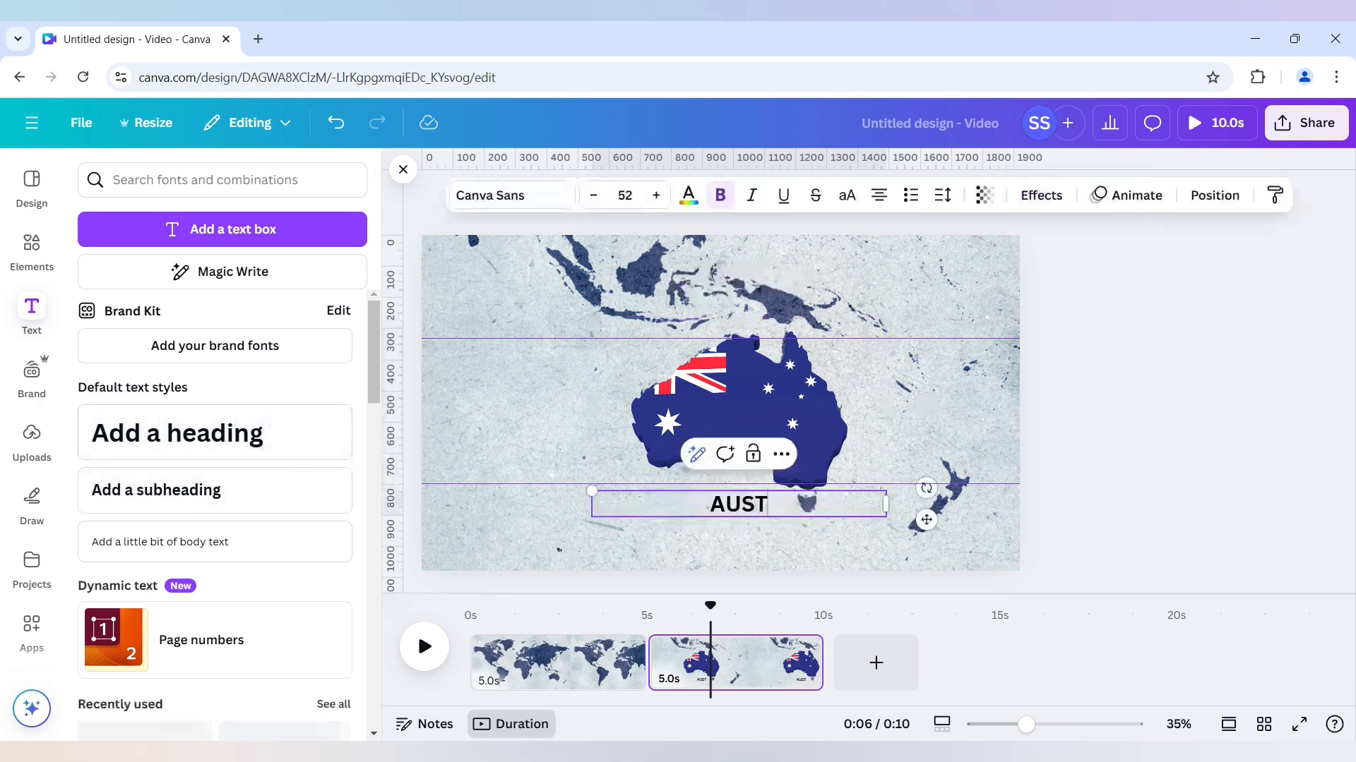
type("RALIA")
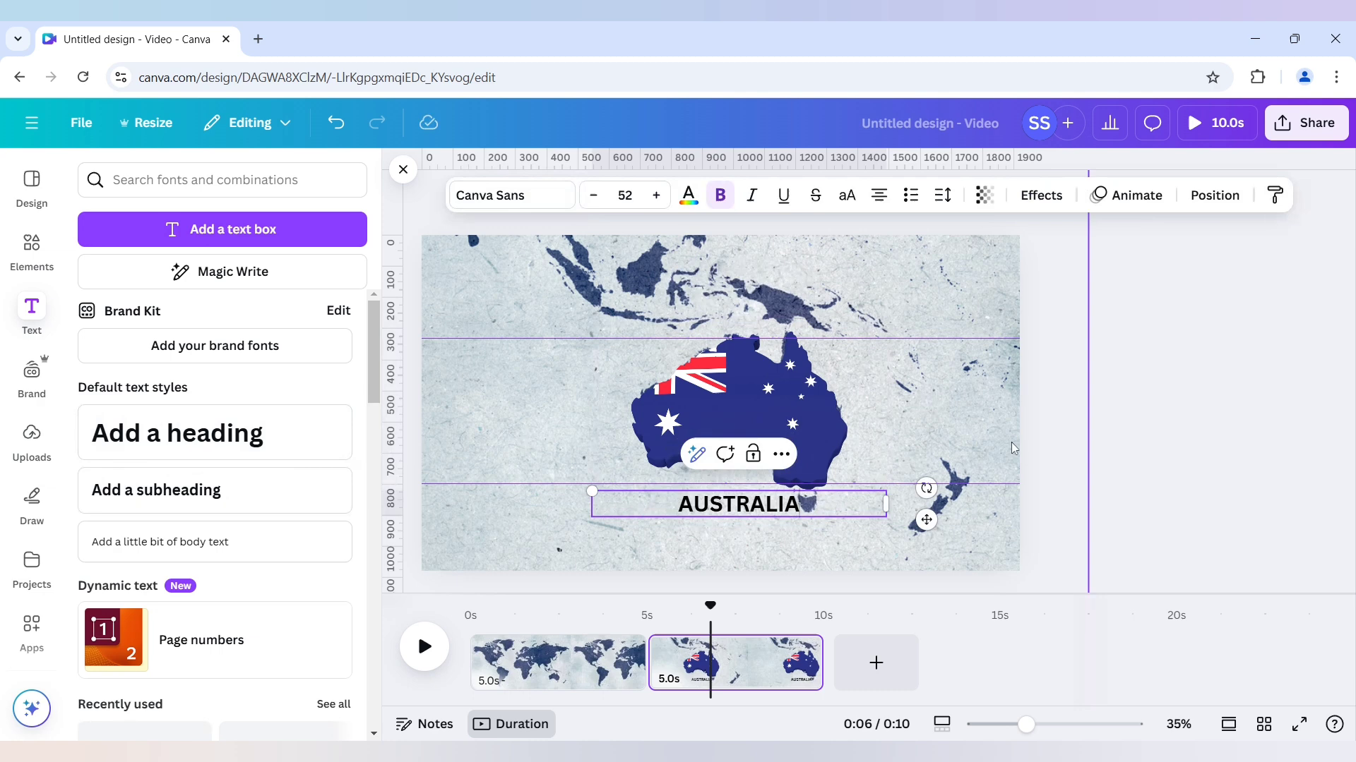
key("Escape")
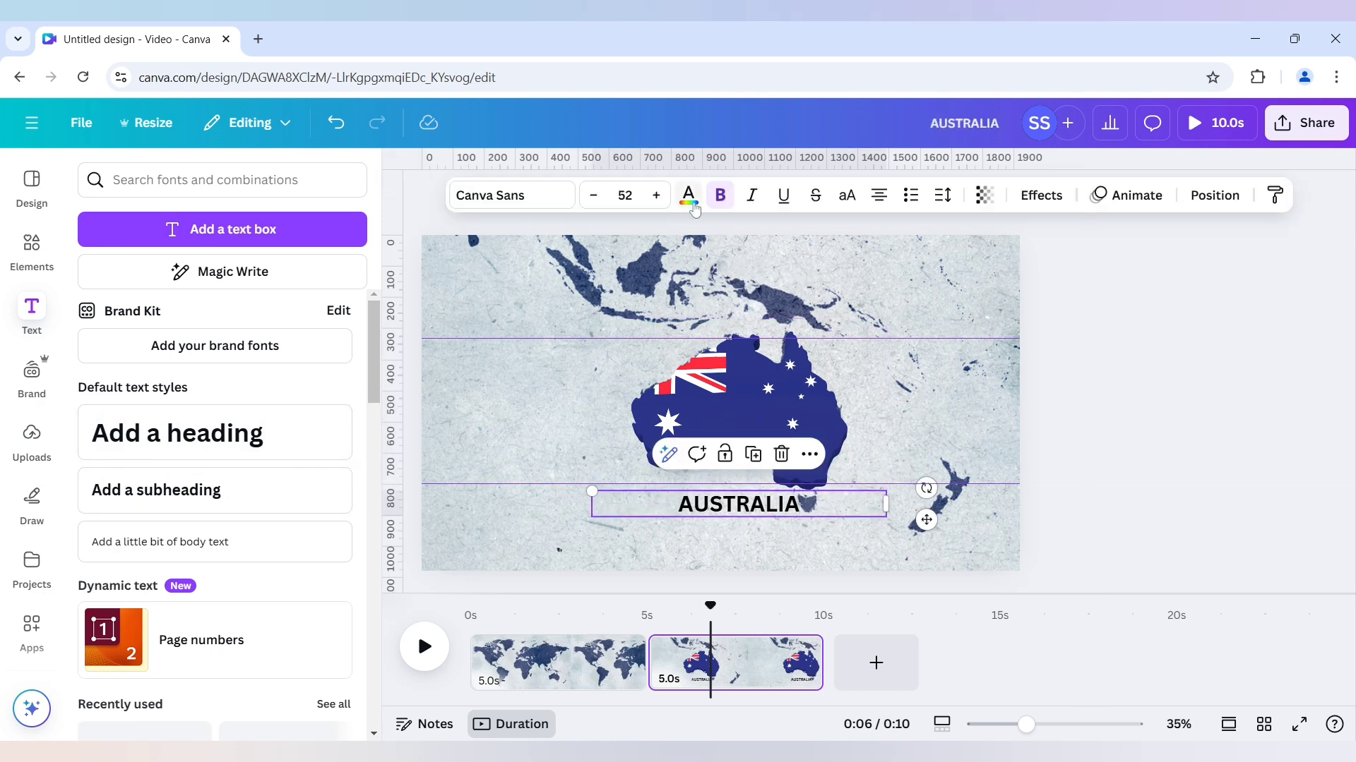
left_click(688, 195)
left_click(191, 327)
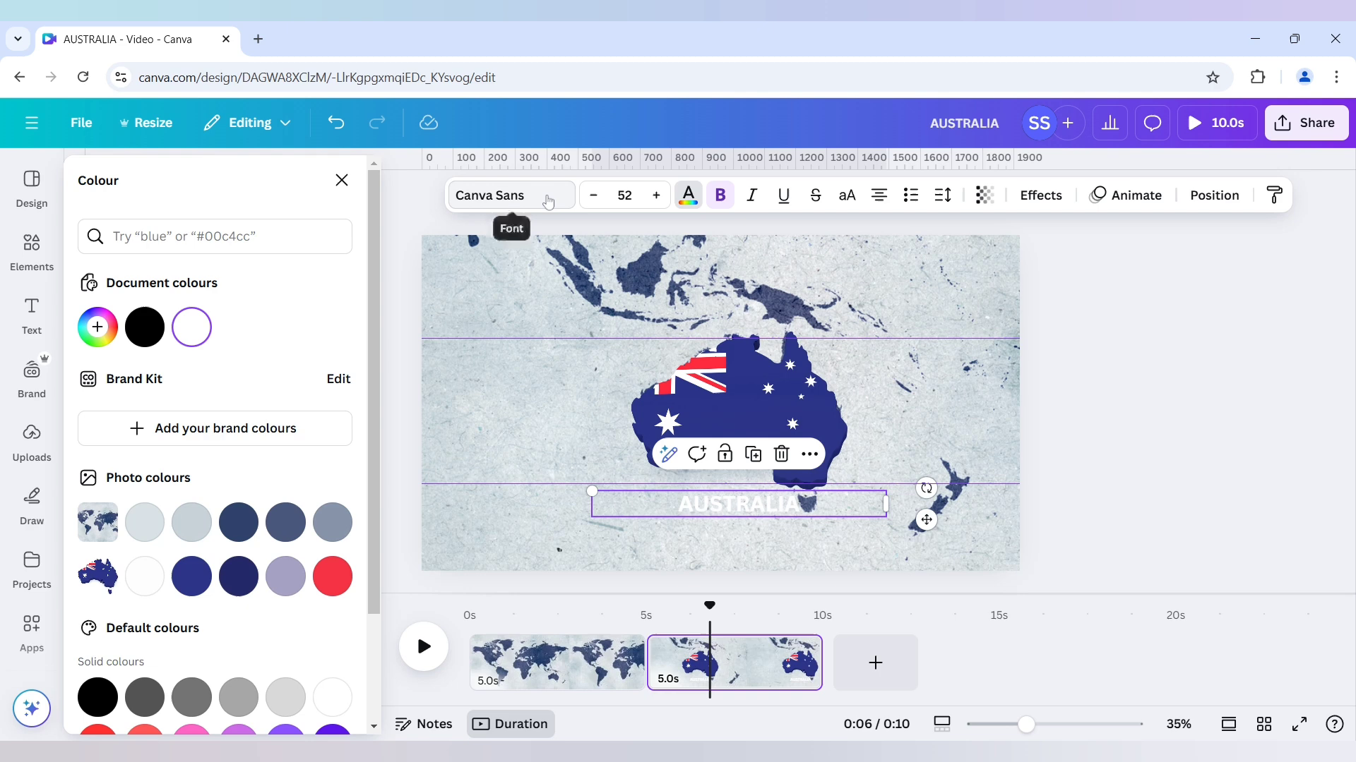
Set the title font to Intro Rust Baseline and move it up onto the map.
left_click(548, 202)
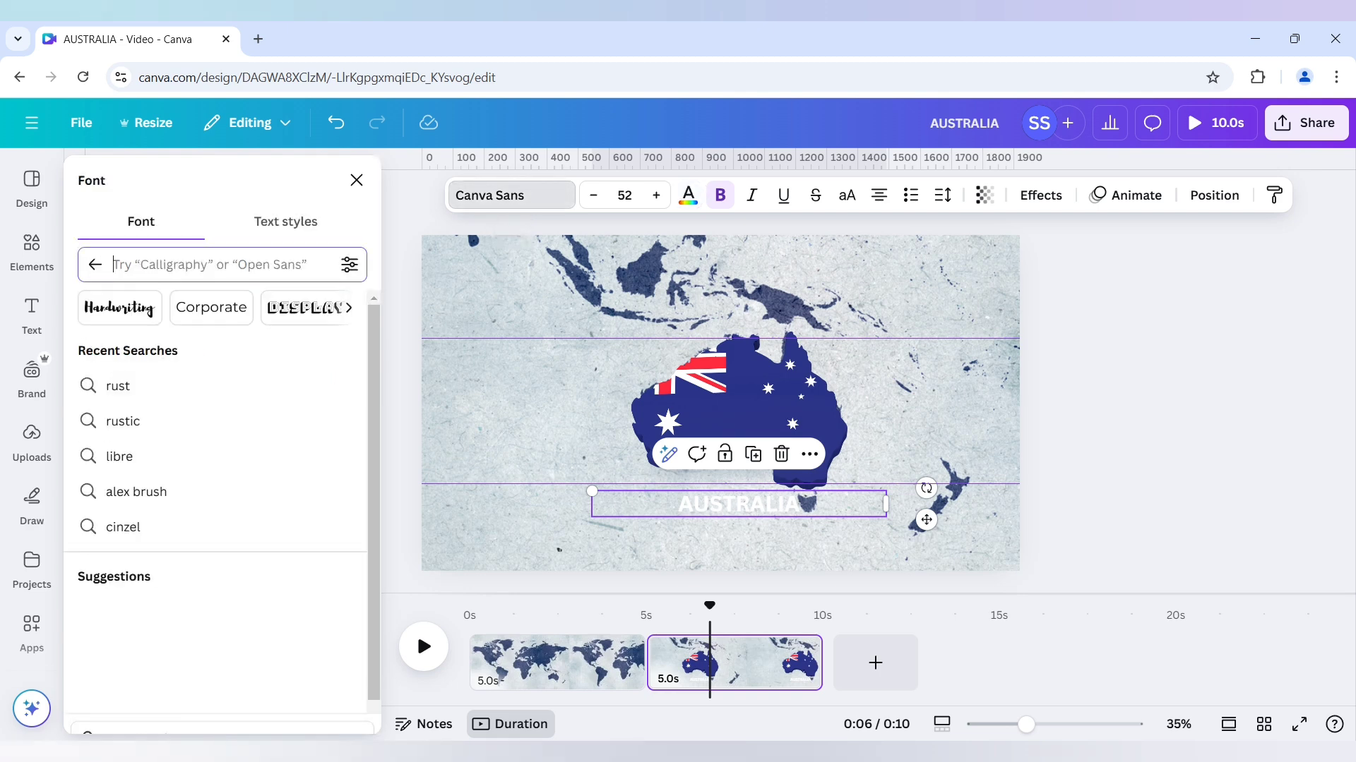
type("rust")
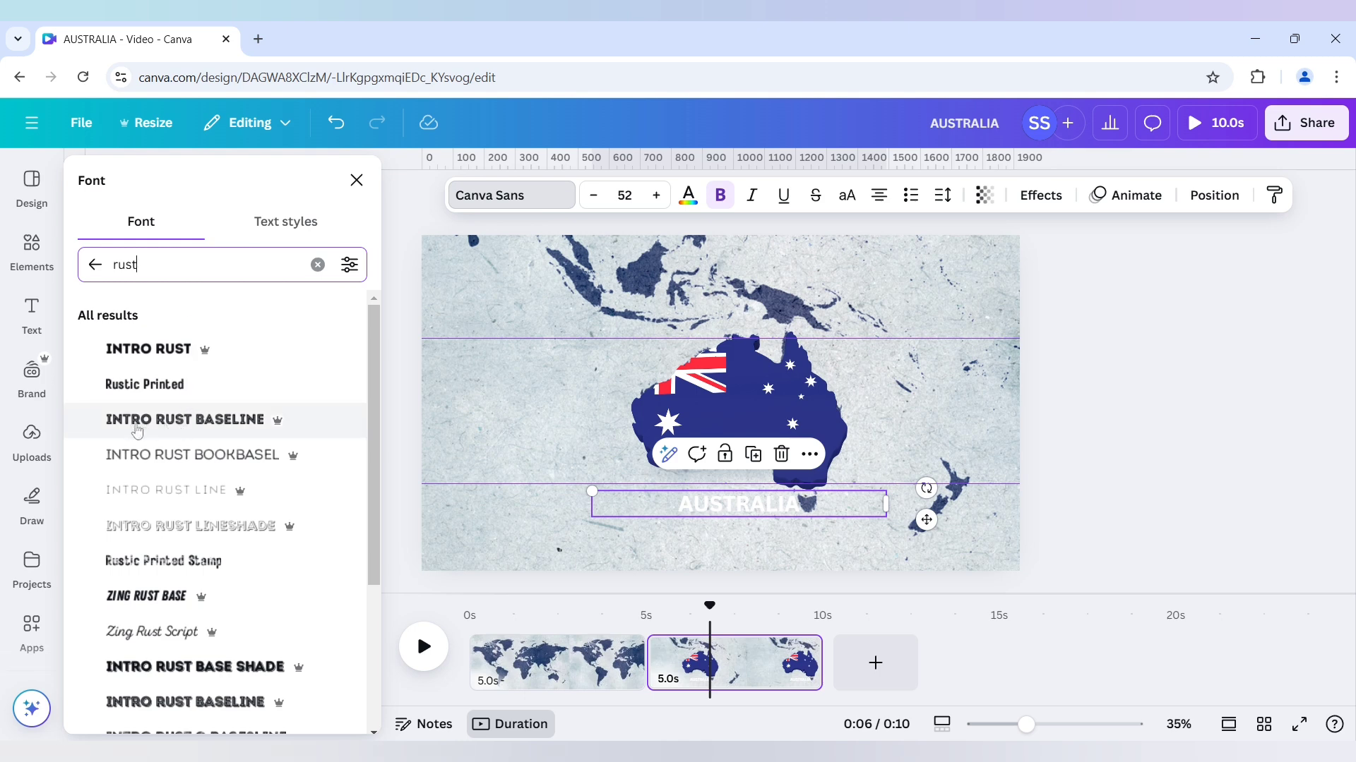
left_click(165, 423)
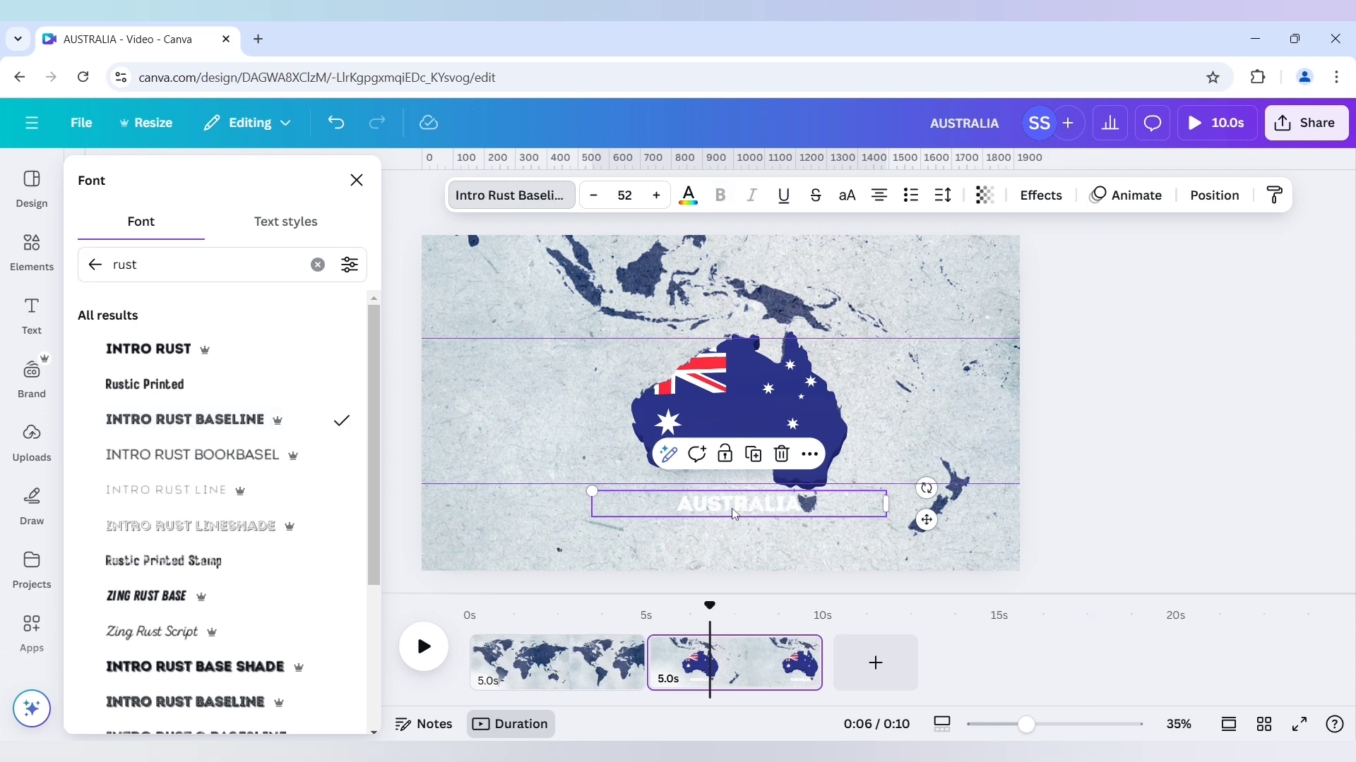
left_click_drag(734, 514, 736, 424)
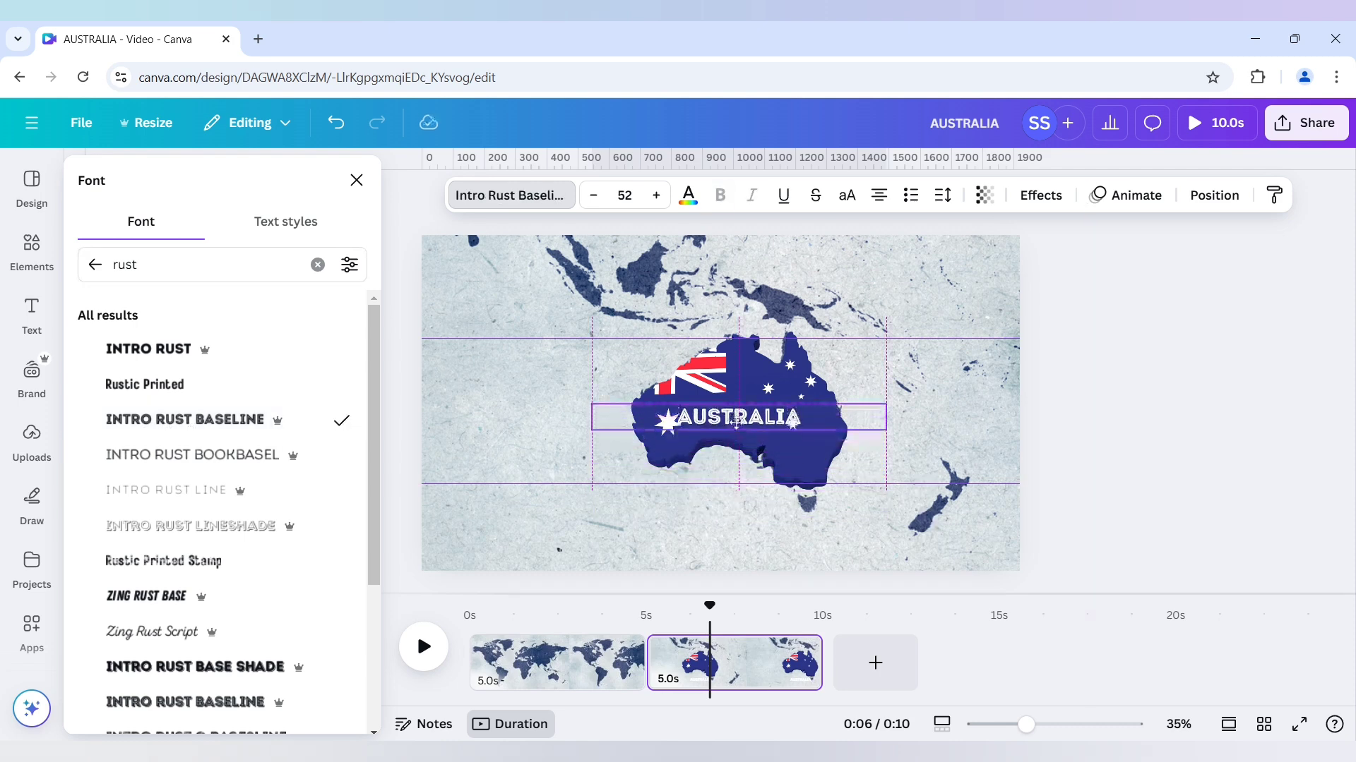
Set the AUSTRALIA title to size 42 and nudge it slightly up and left.
left_click(624, 195)
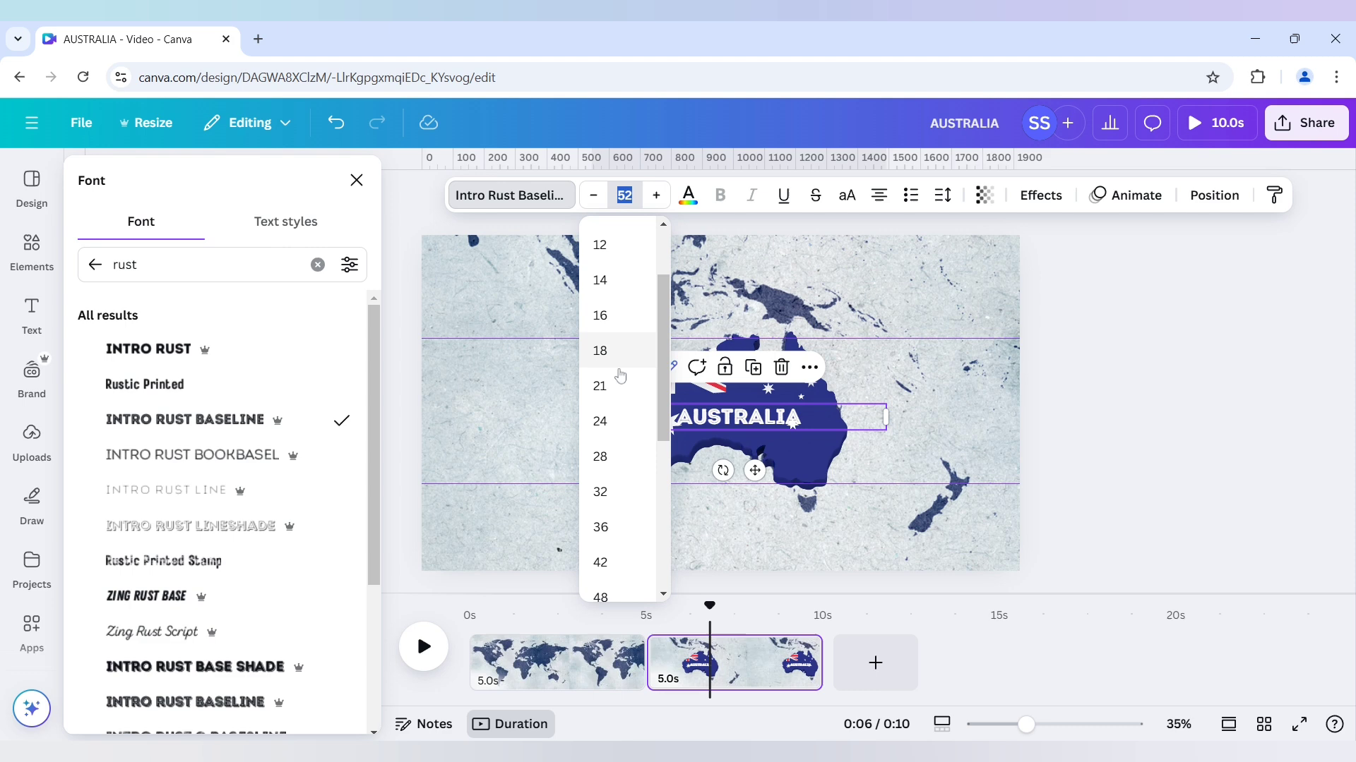
scroll(620, 375, "down", 2)
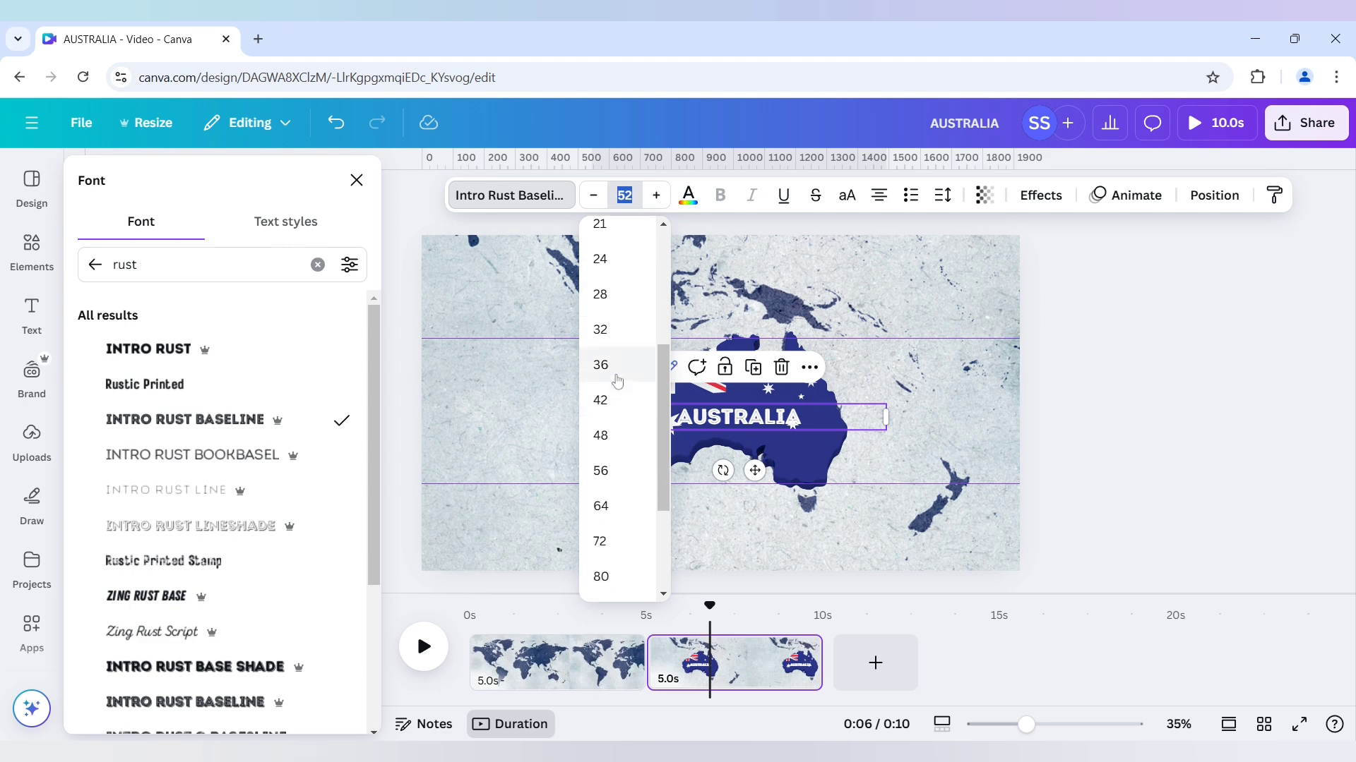
left_click(617, 379)
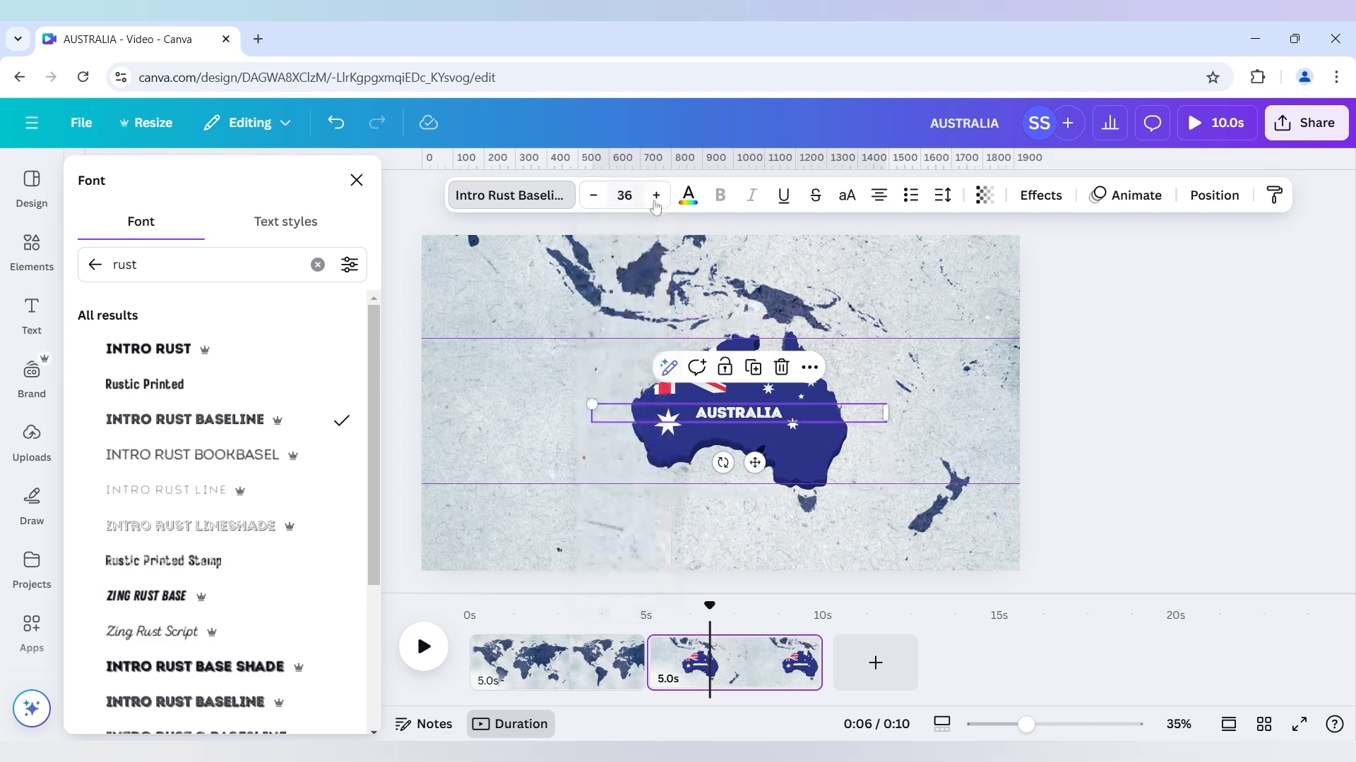
left_click(655, 195)
left_click(656, 196)
left_click(656, 195)
left_click(656, 196)
left_click(655, 195)
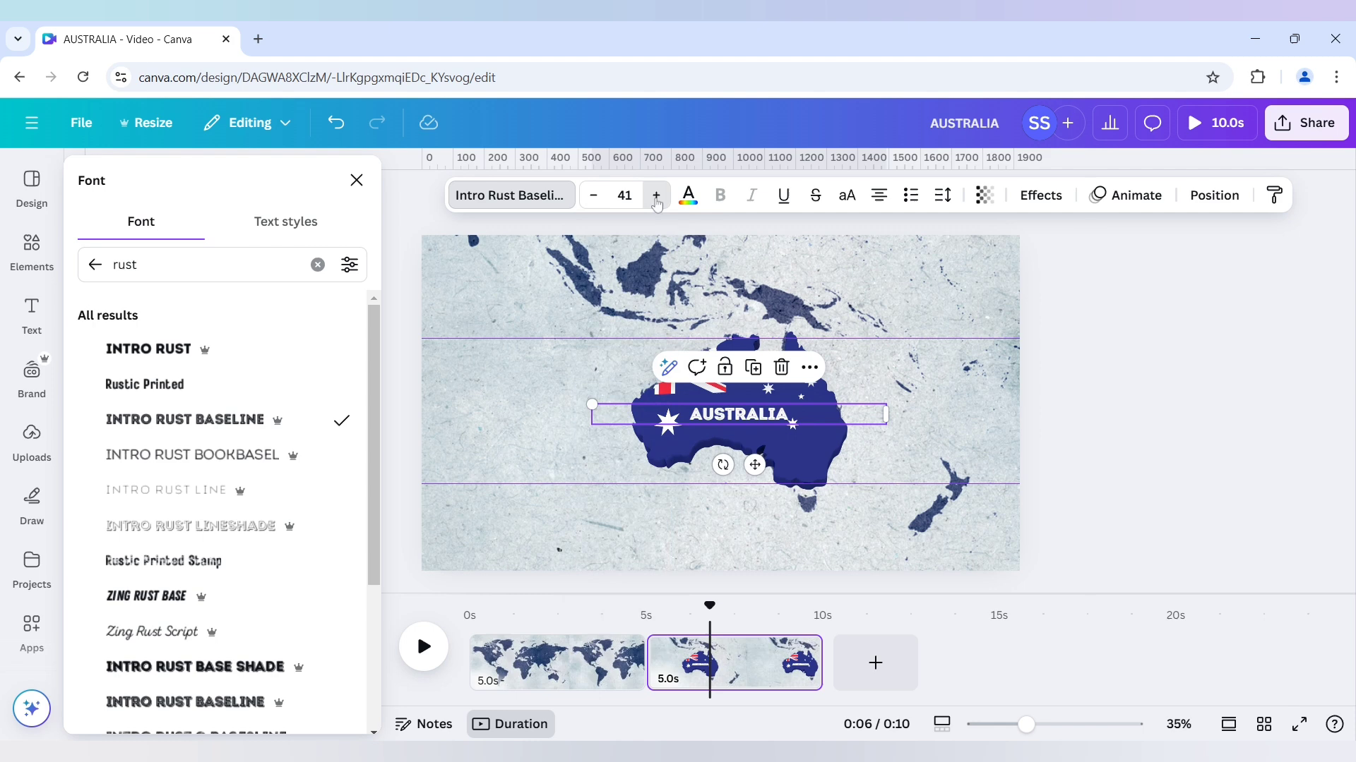
left_click(656, 196)
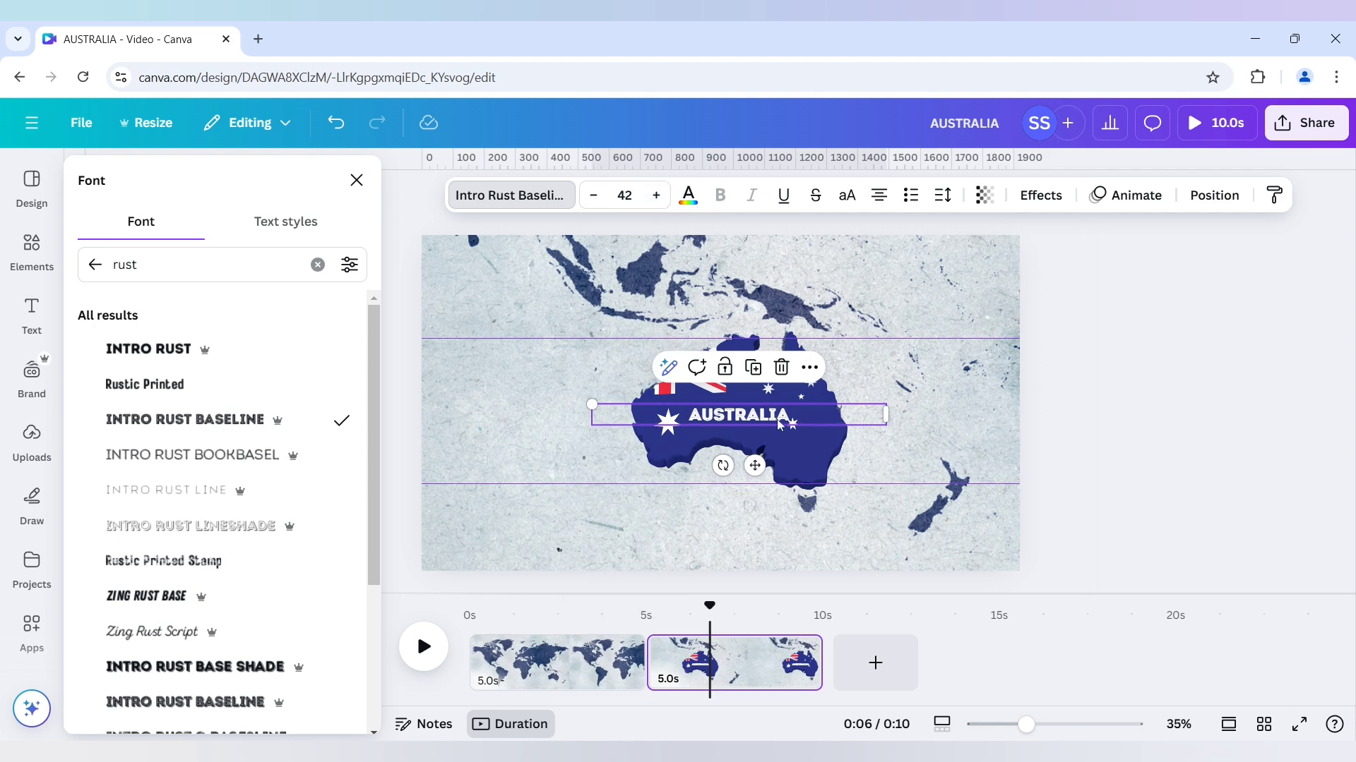
left_click_drag(779, 424, 771, 417)
left_click(1067, 447)
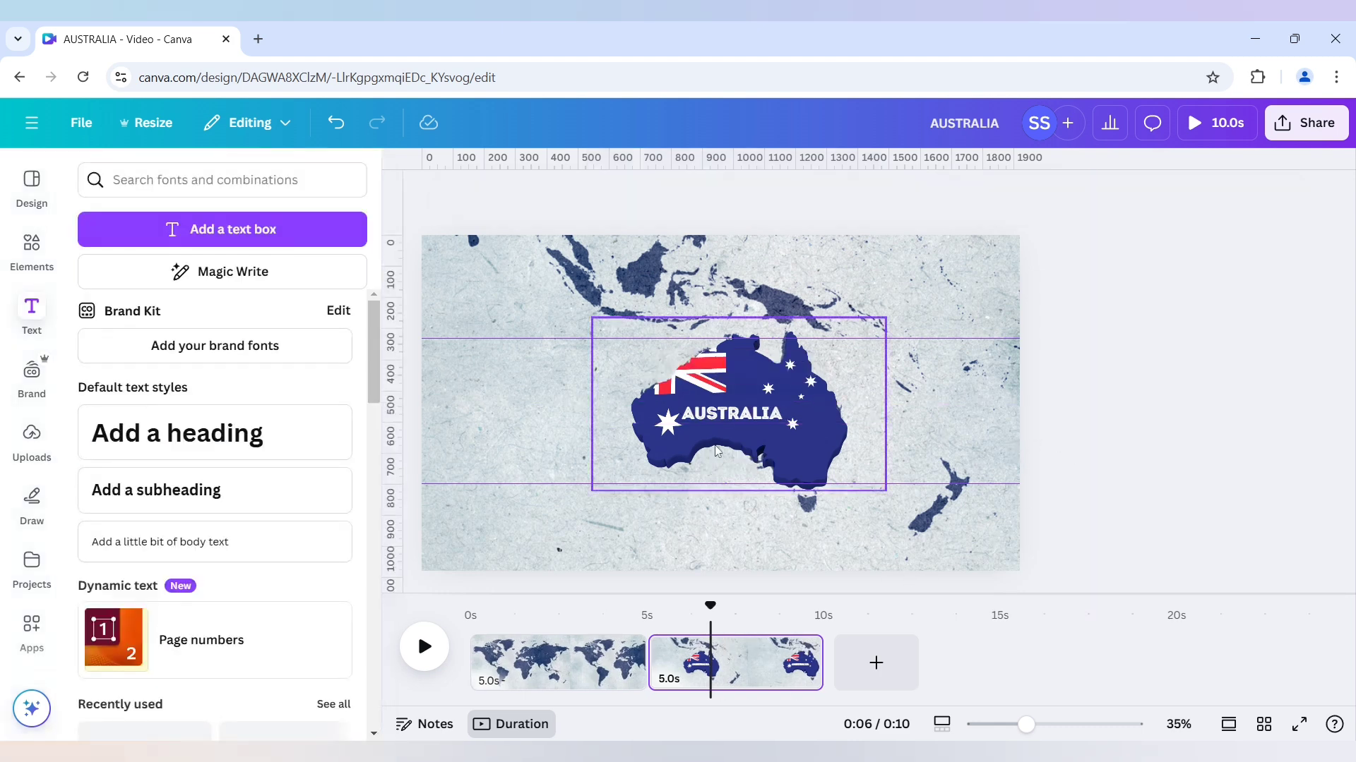
Apply the Suggested Burst animation, playing On enter, to the AUSTRALIA title.
left_click(709, 424)
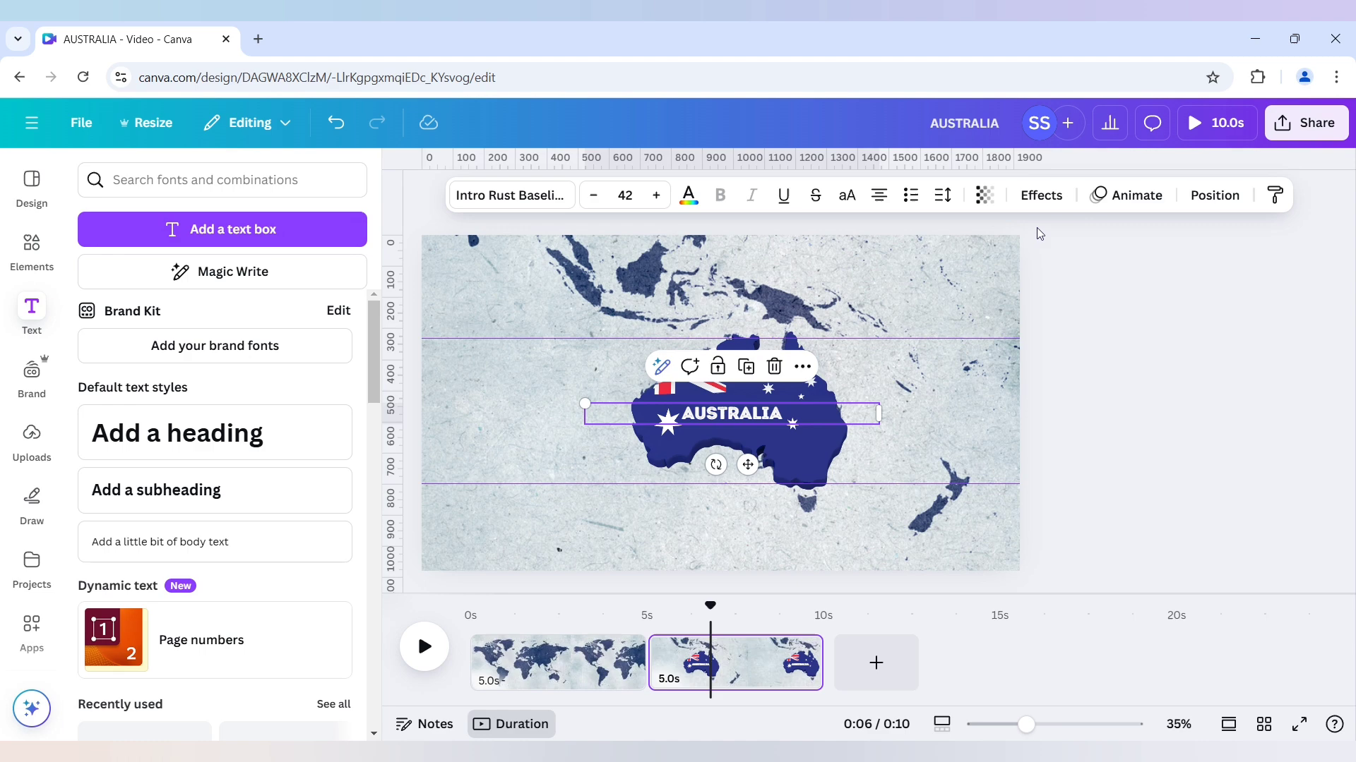
left_click(1122, 197)
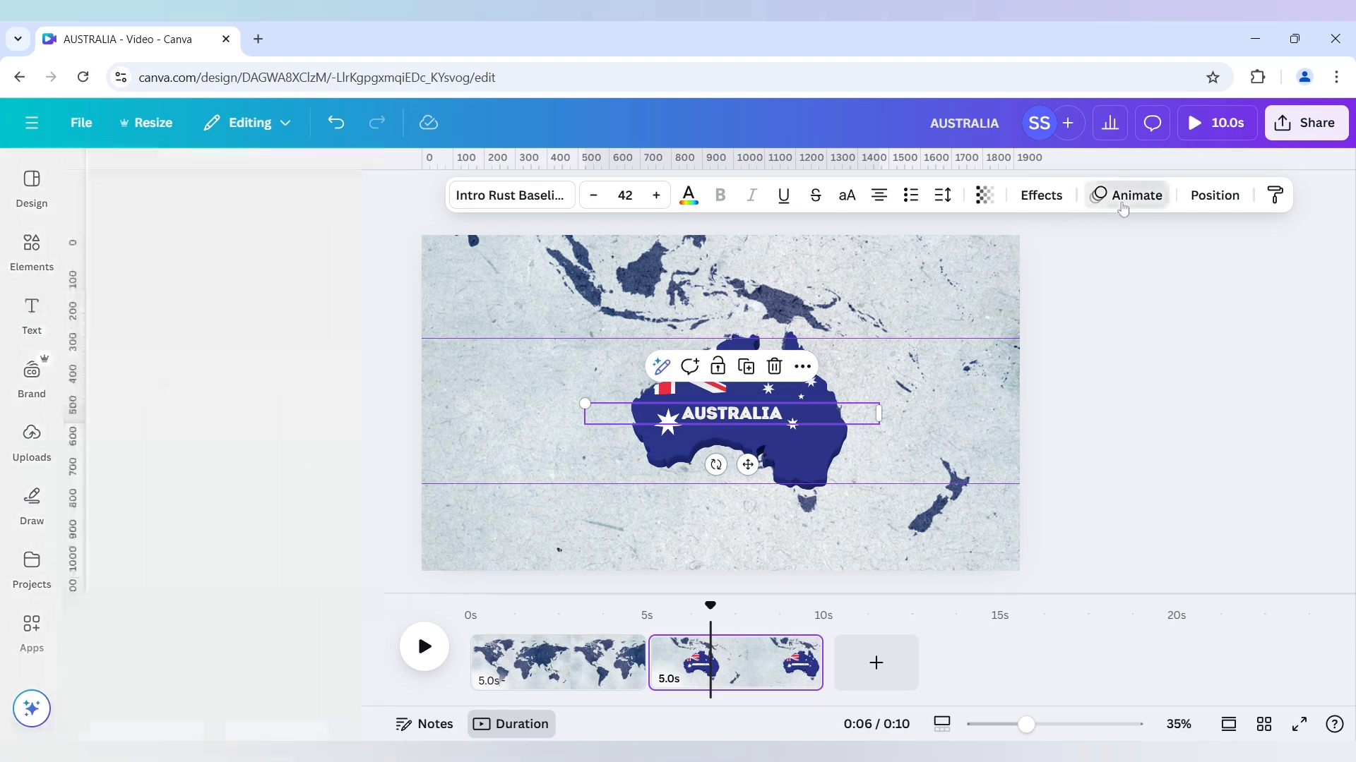
scroll(288, 508, "down", 1)
scroll(288, 508, "down", 1)
left_click(309, 467)
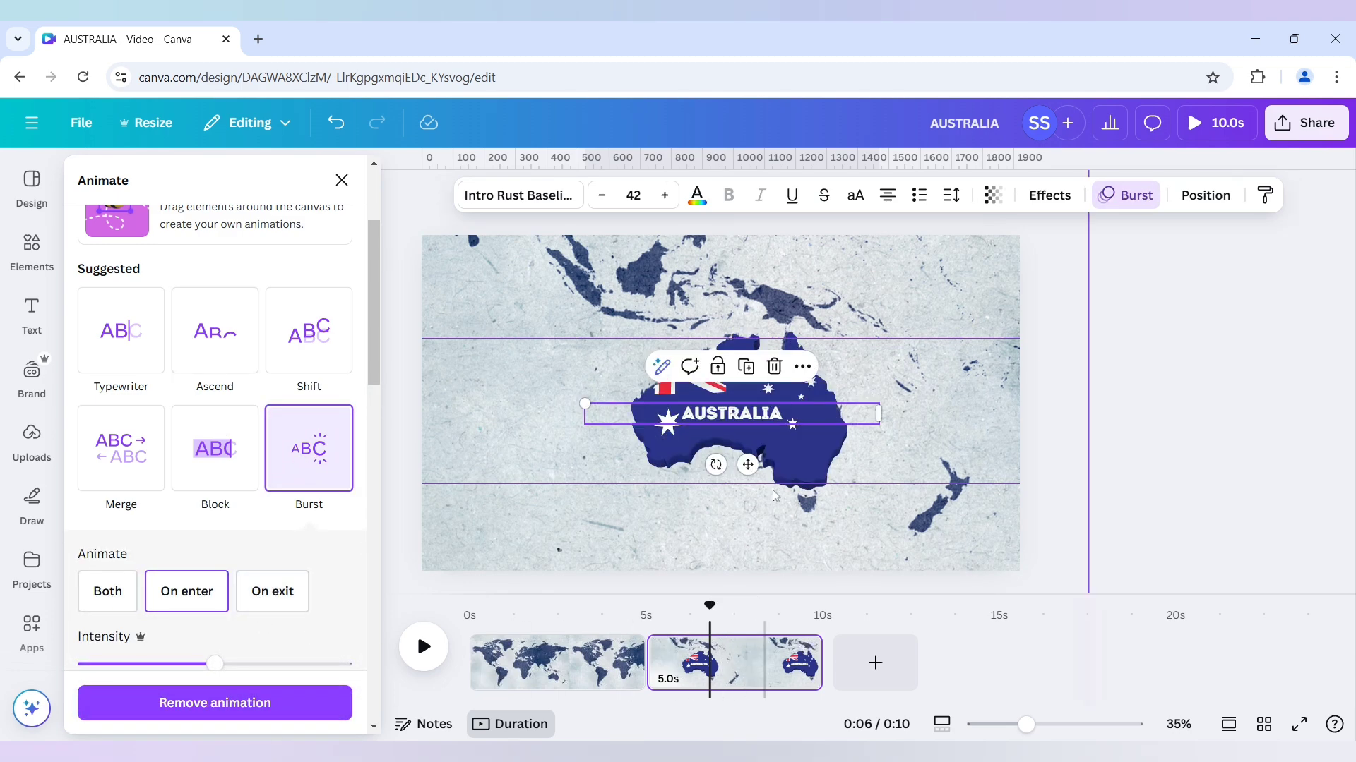
Show element timing for the Australia flag map on the timeline.
left_click(822, 399)
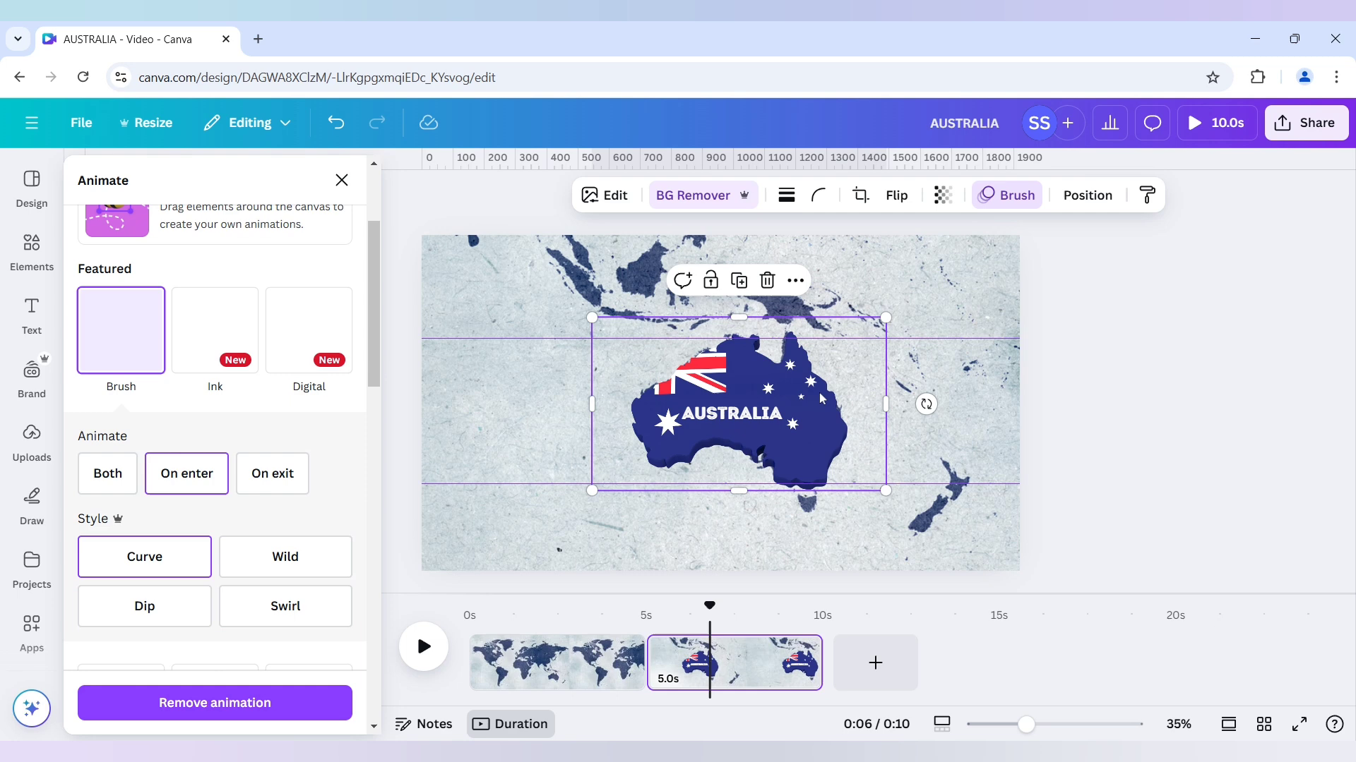
right_click(822, 385)
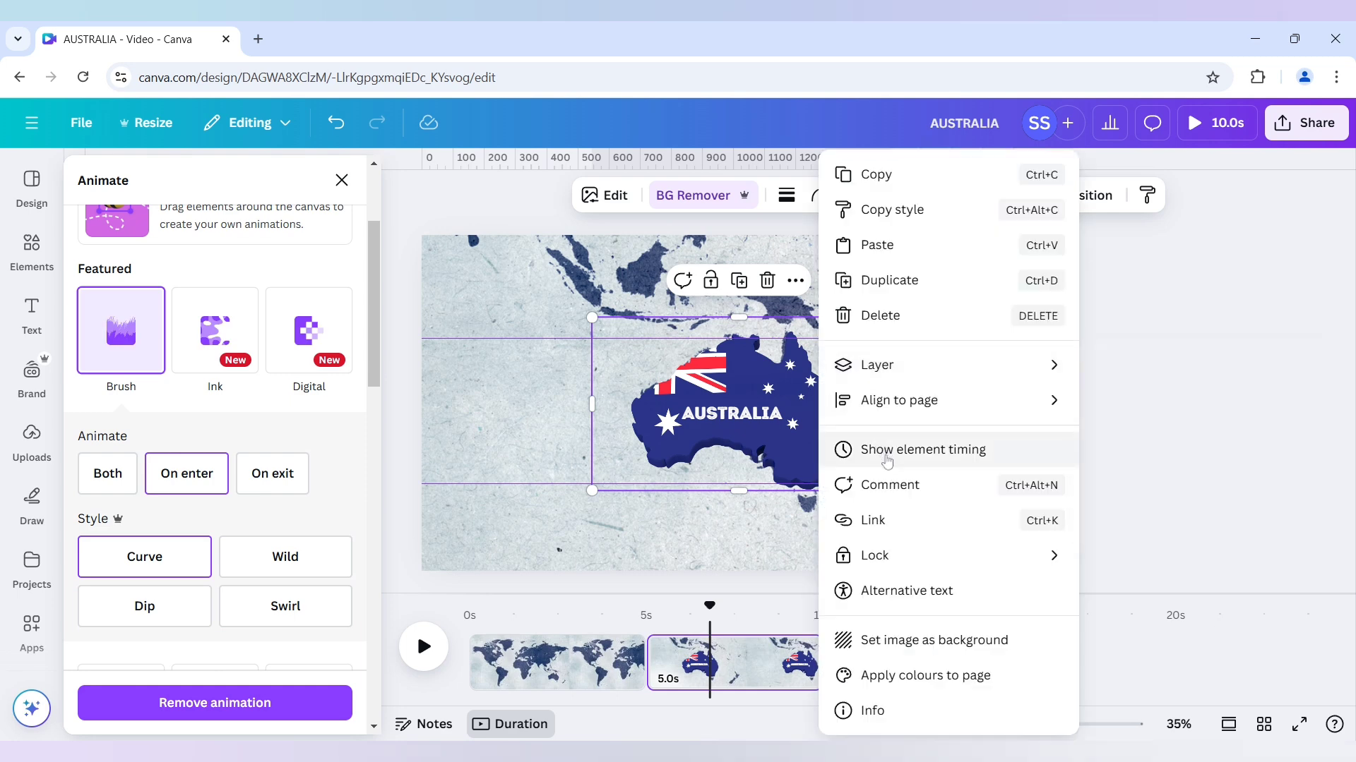
left_click(887, 452)
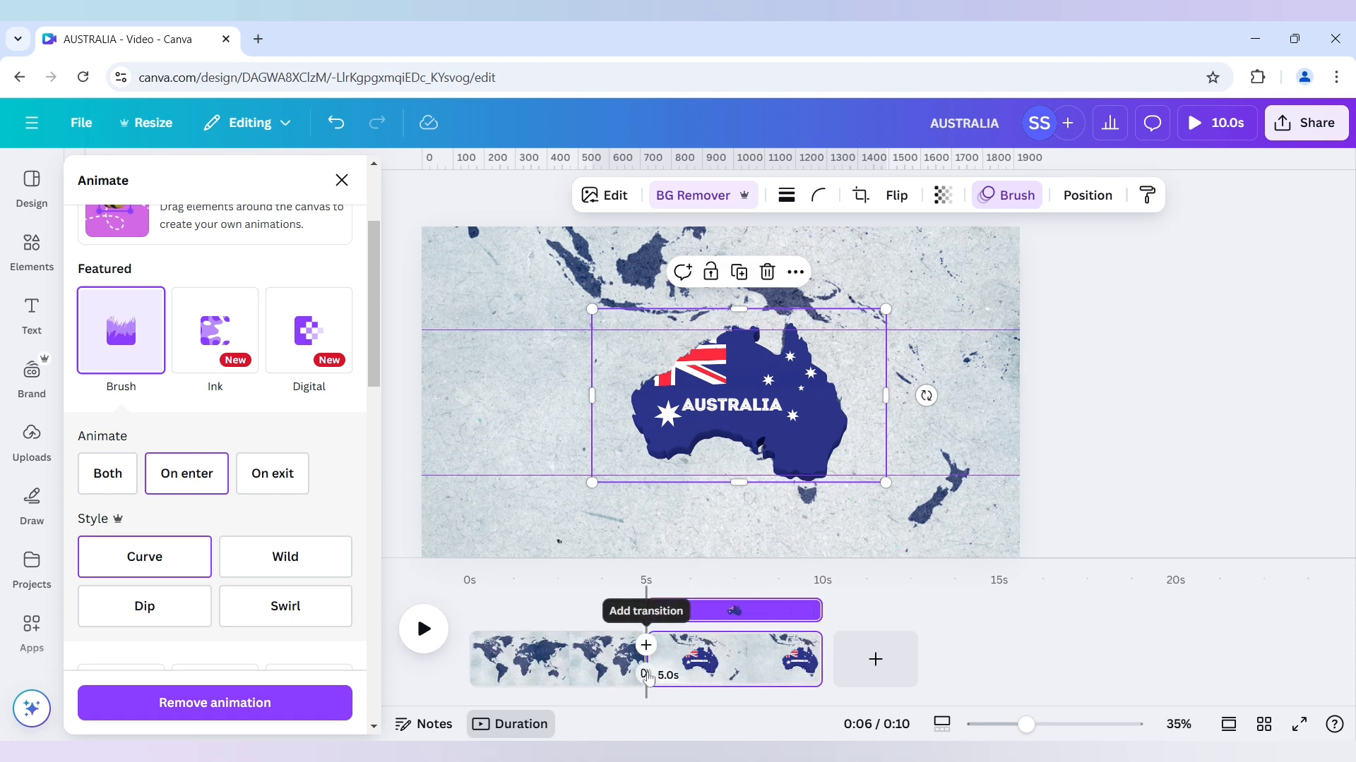
Add a 2.5-second Match & Move transition between page 1 and the Australia page.
left_click(645, 645)
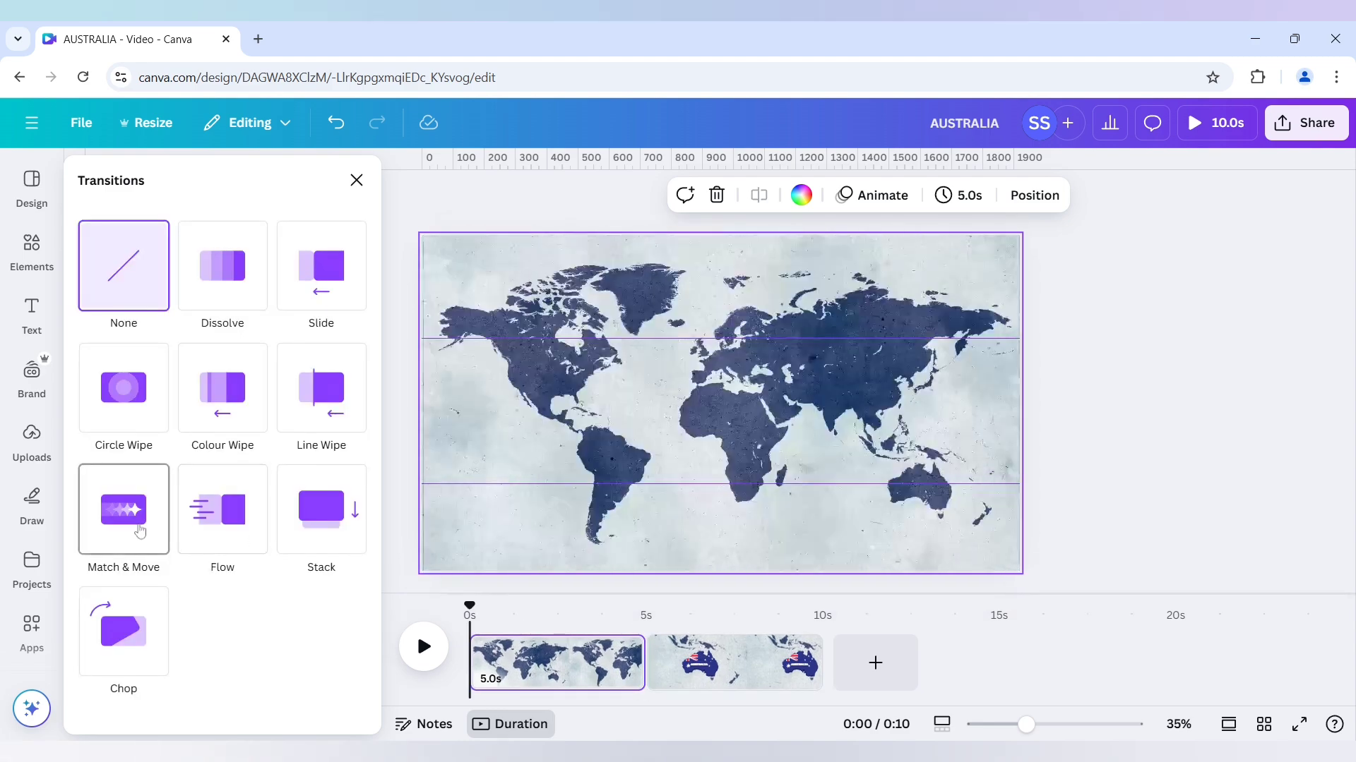
left_click(140, 531)
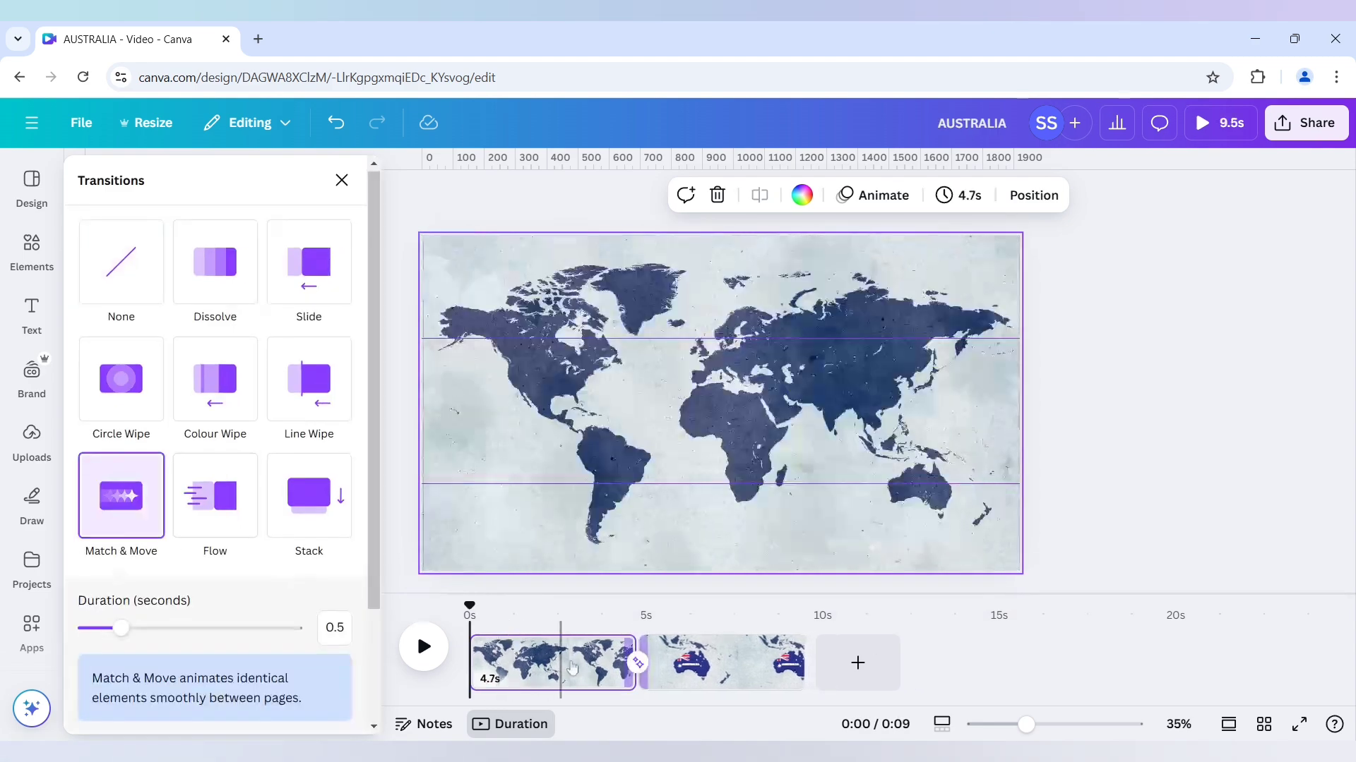
left_click_drag(134, 631, 304, 633)
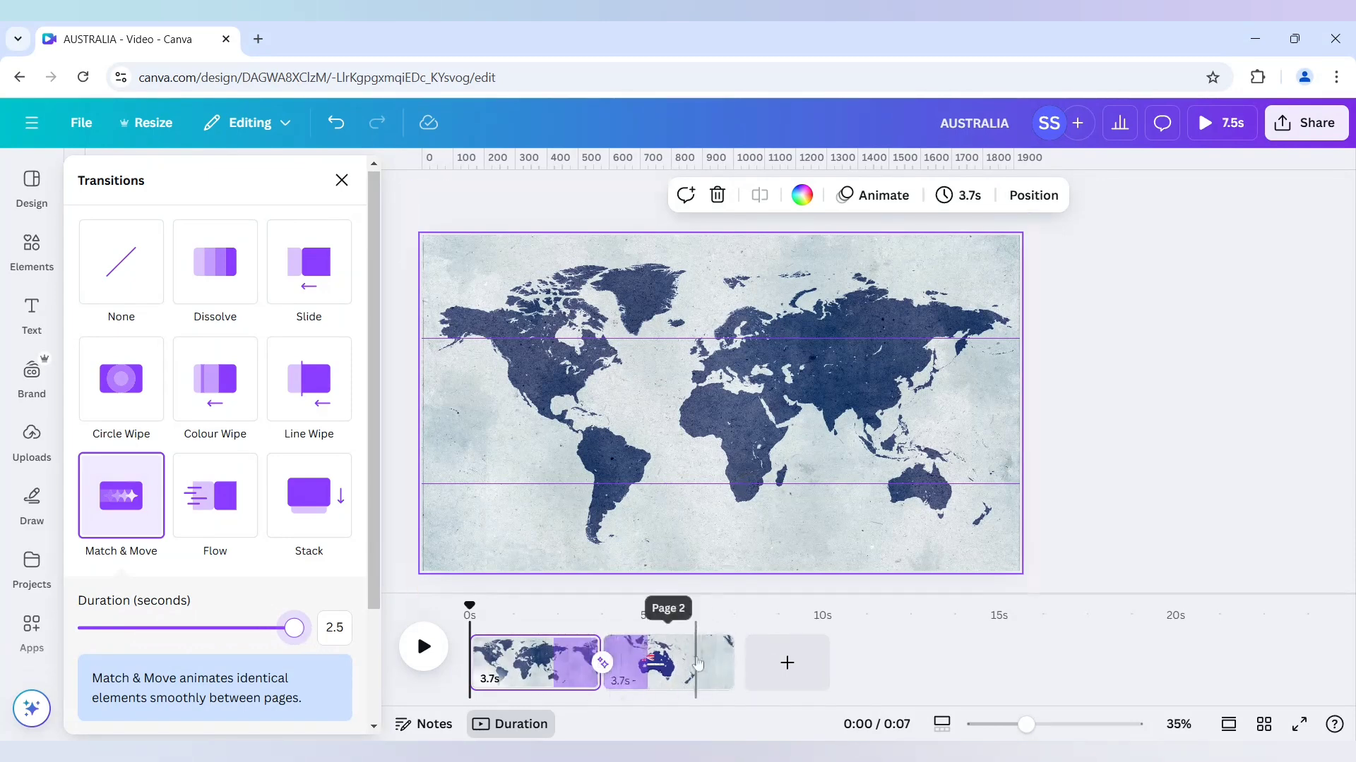
left_click(694, 660)
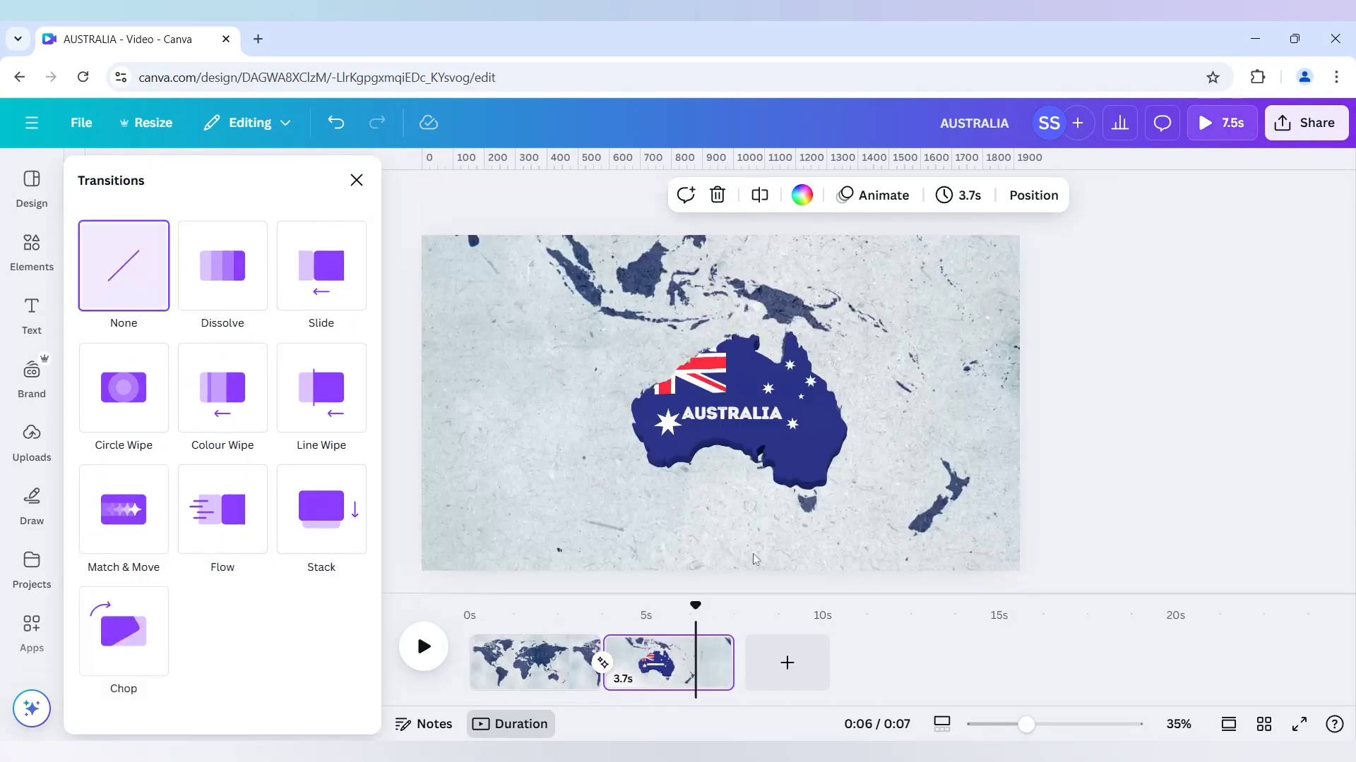
Delay the flag map's entry on page 2, then trim the AUSTRALIA title to about 1.9 s so it follows.
left_click(775, 449)
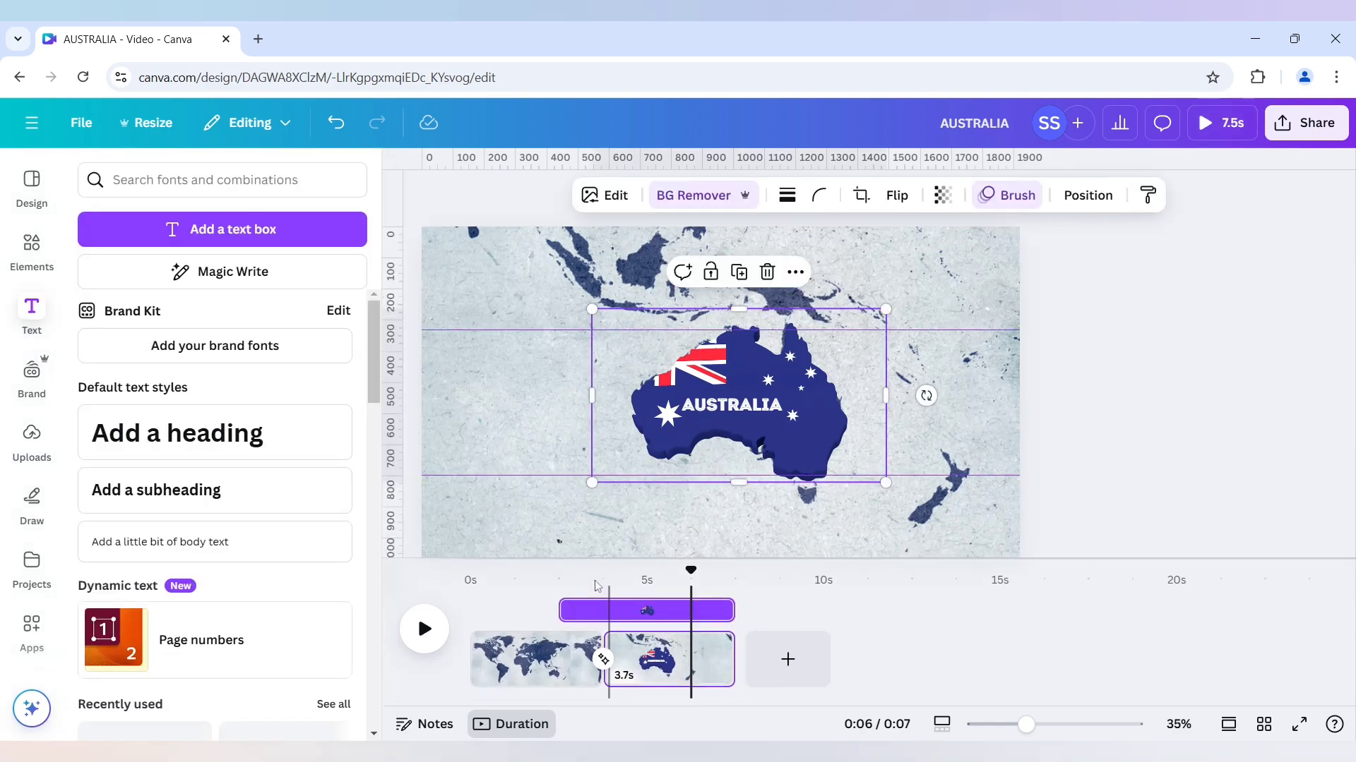
left_click_drag(558, 611, 643, 623)
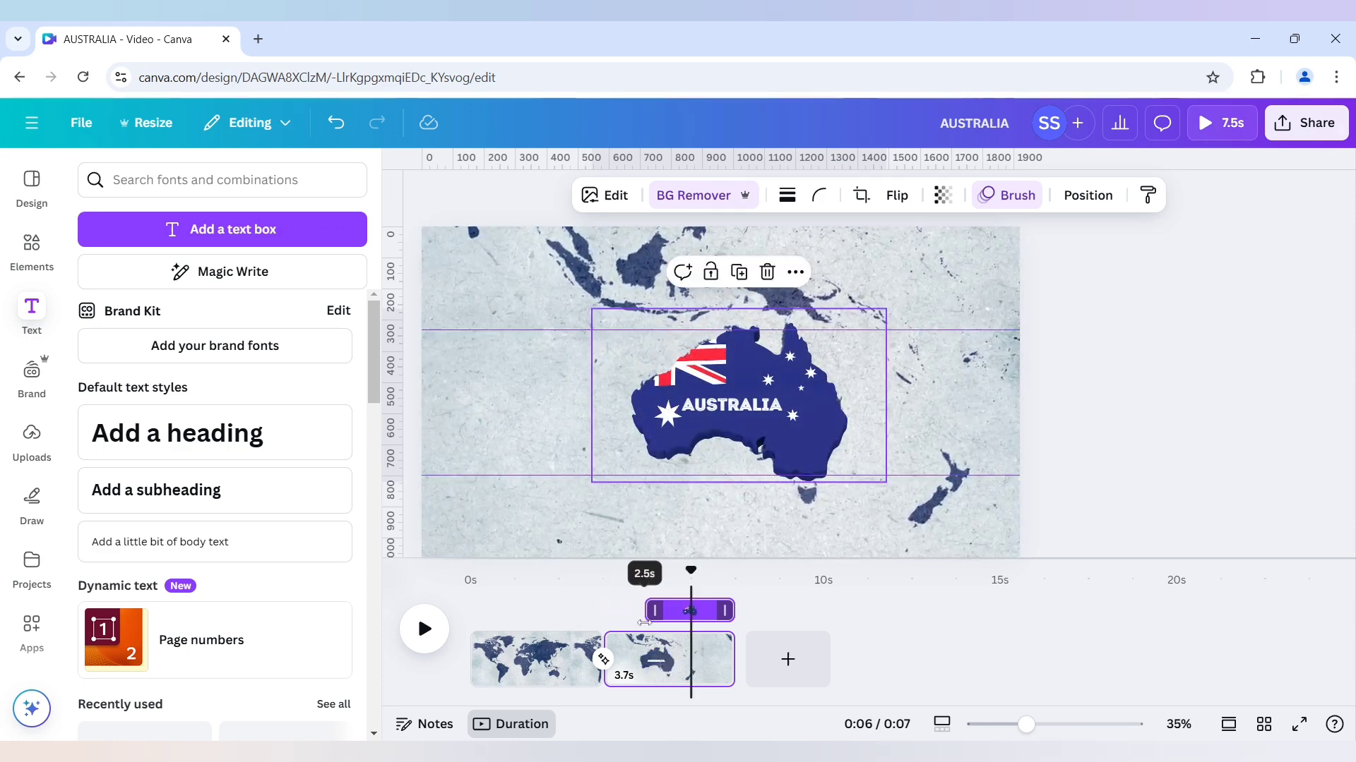
left_click(718, 410)
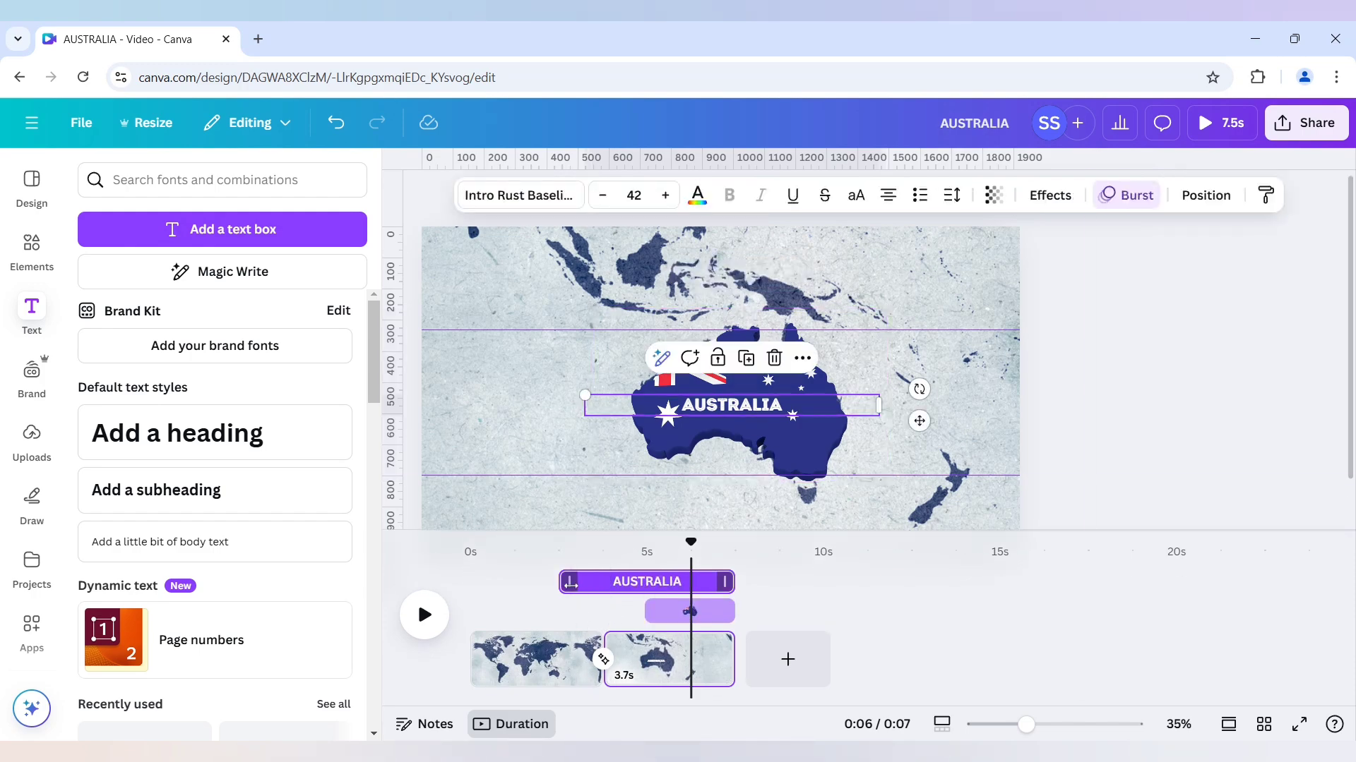
left_click_drag(569, 581, 638, 549)
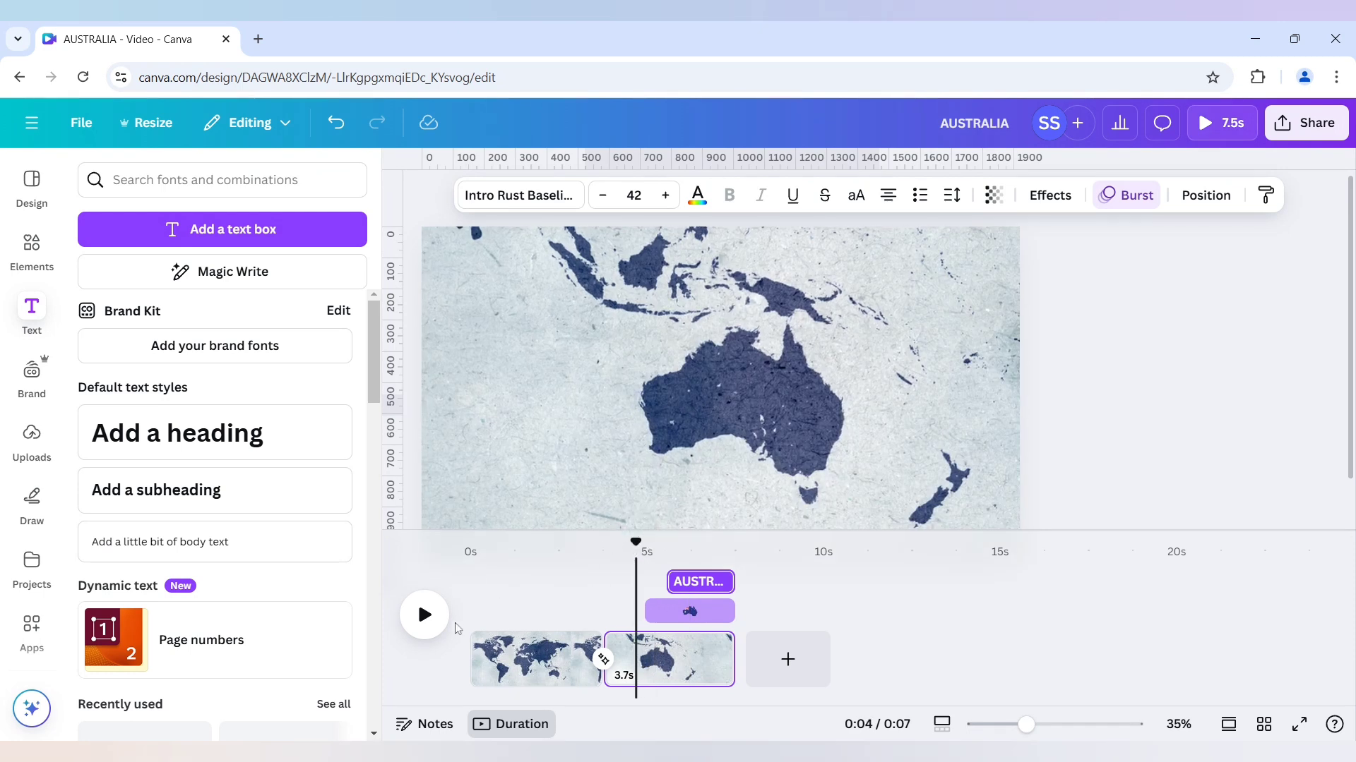
left_click(427, 615)
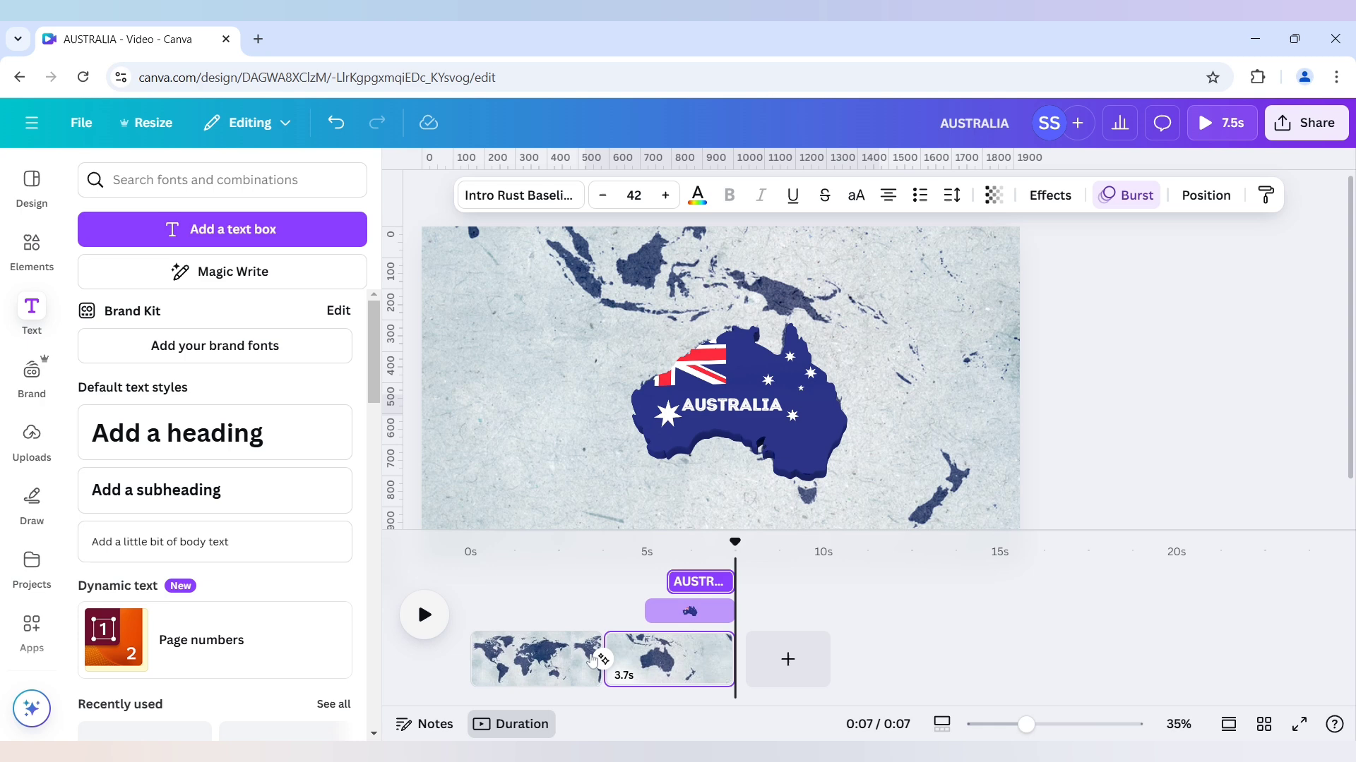
left_click_drag(734, 542, 423, 620)
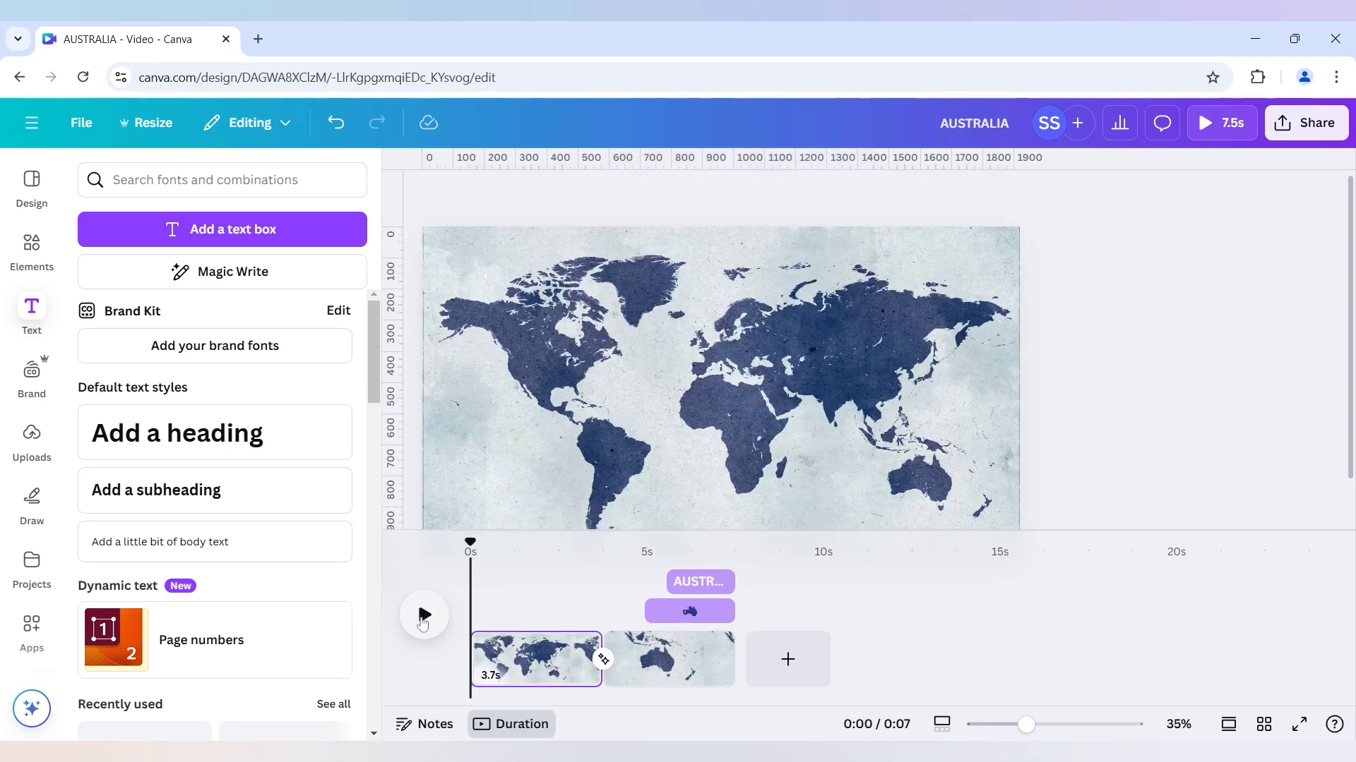
left_click(423, 616)
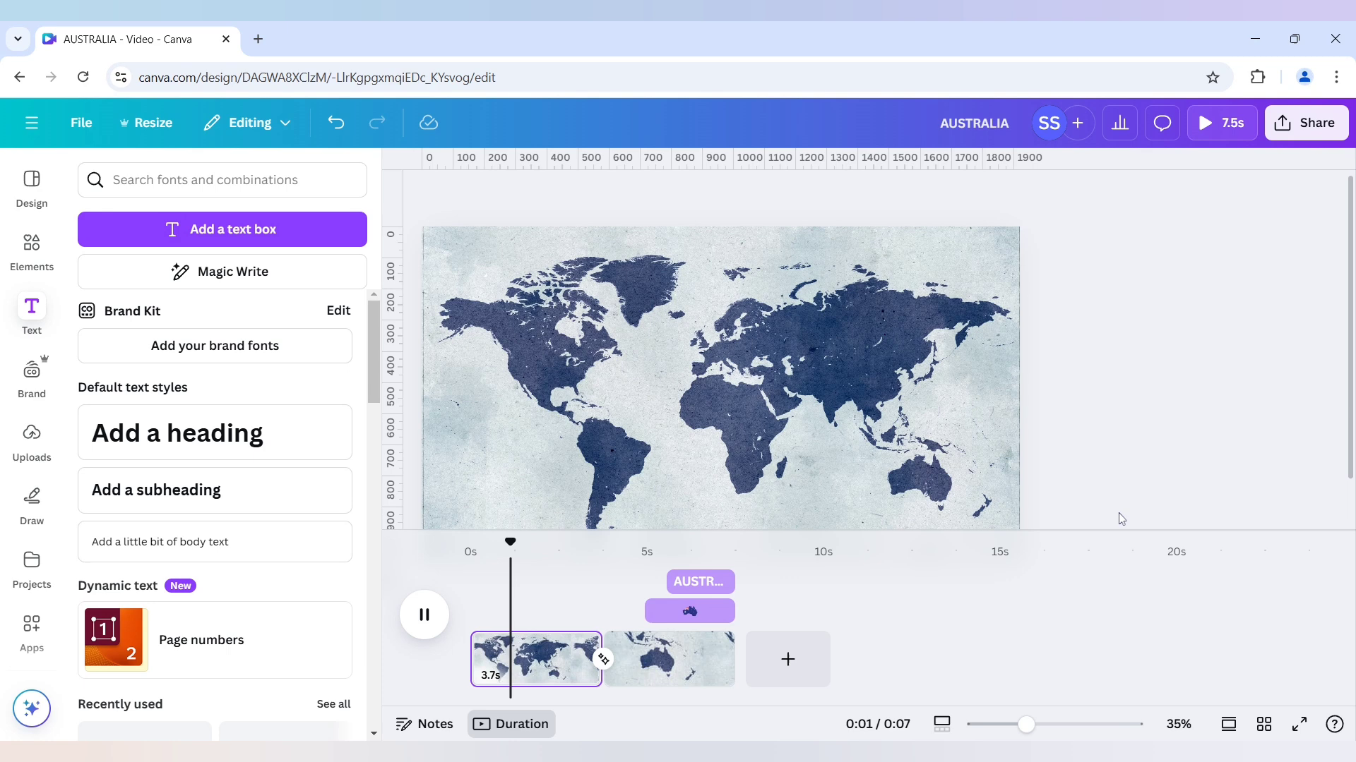